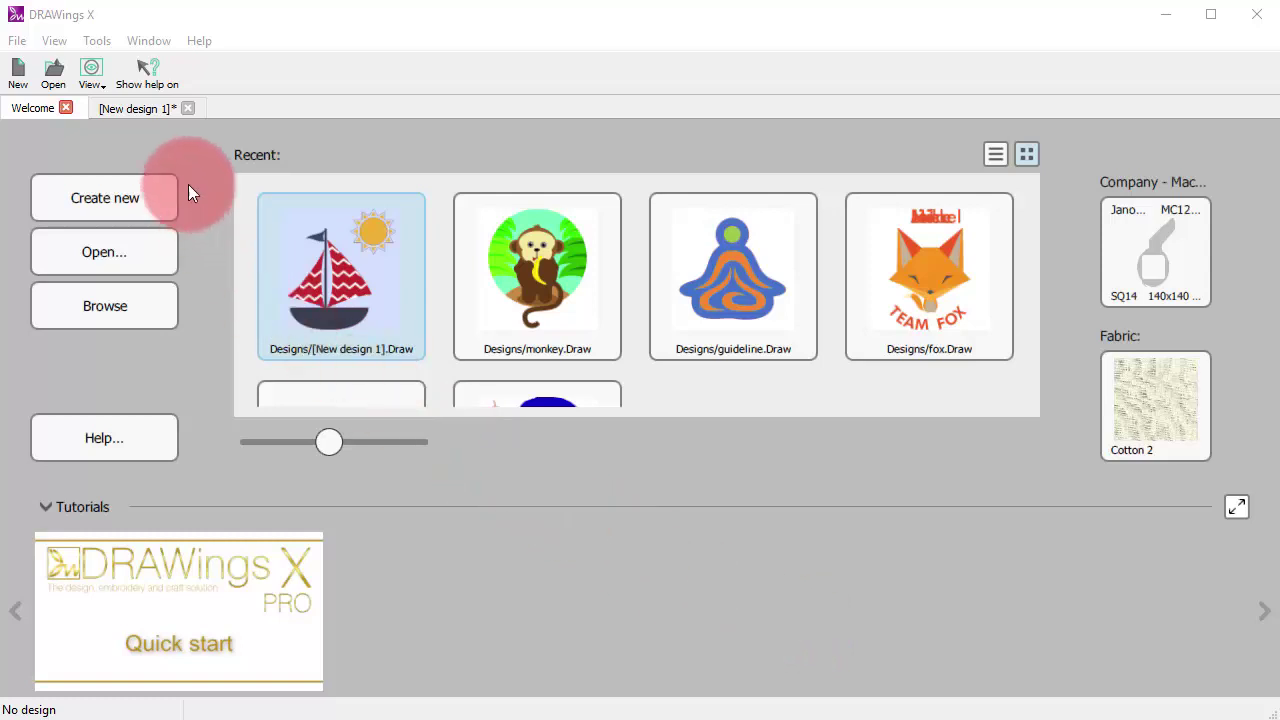
Switch to the sailboat design and view the program's general options without changing them.
click(132, 104)
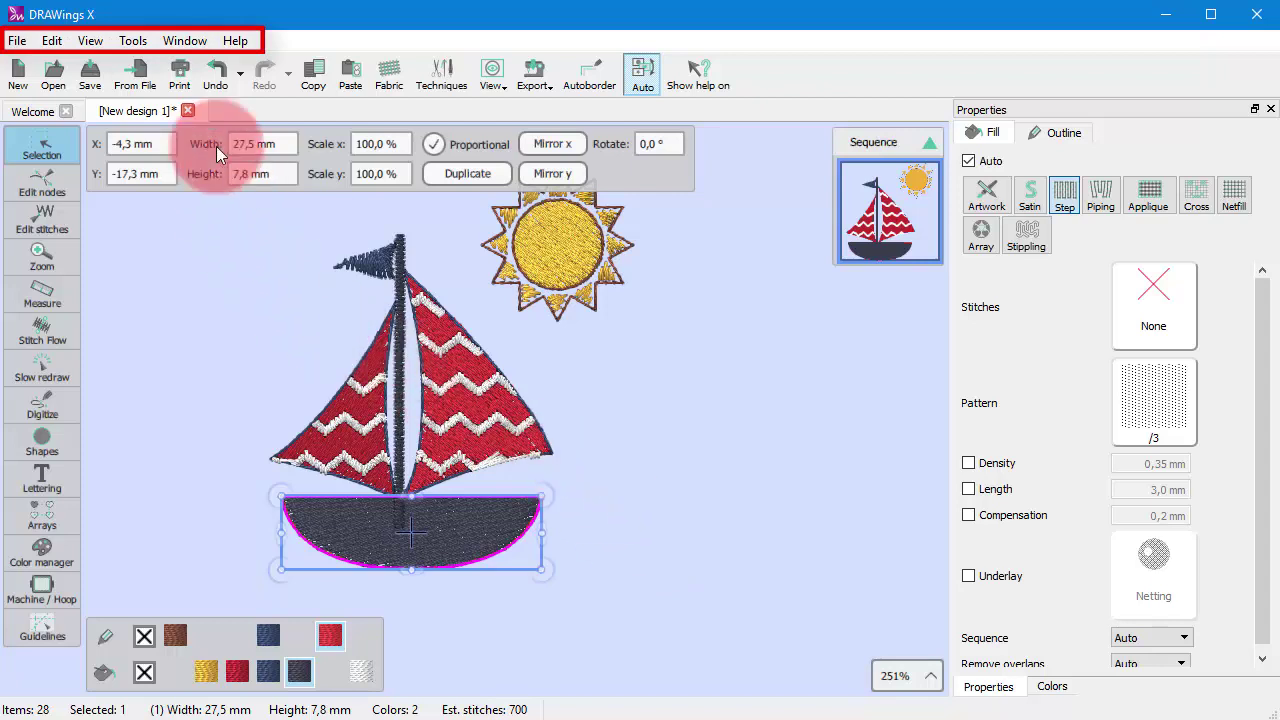
click(14, 42)
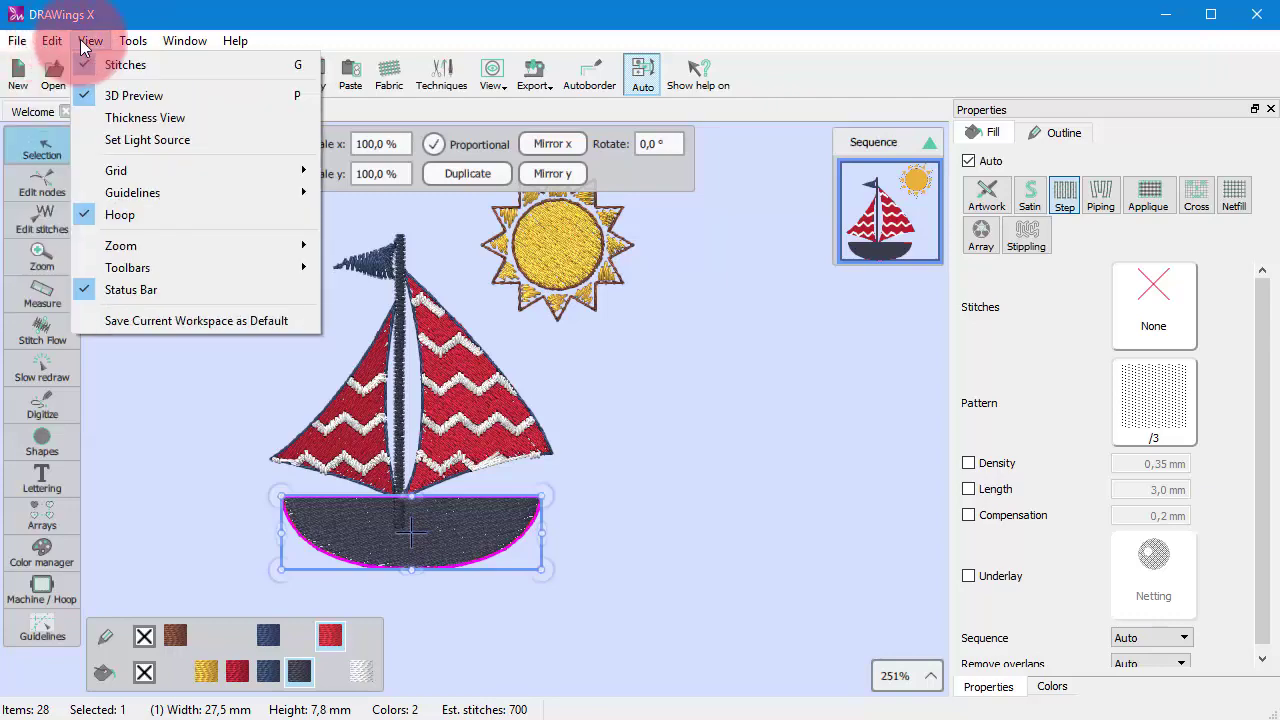
mouse_move(128, 46)
click(210, 185)
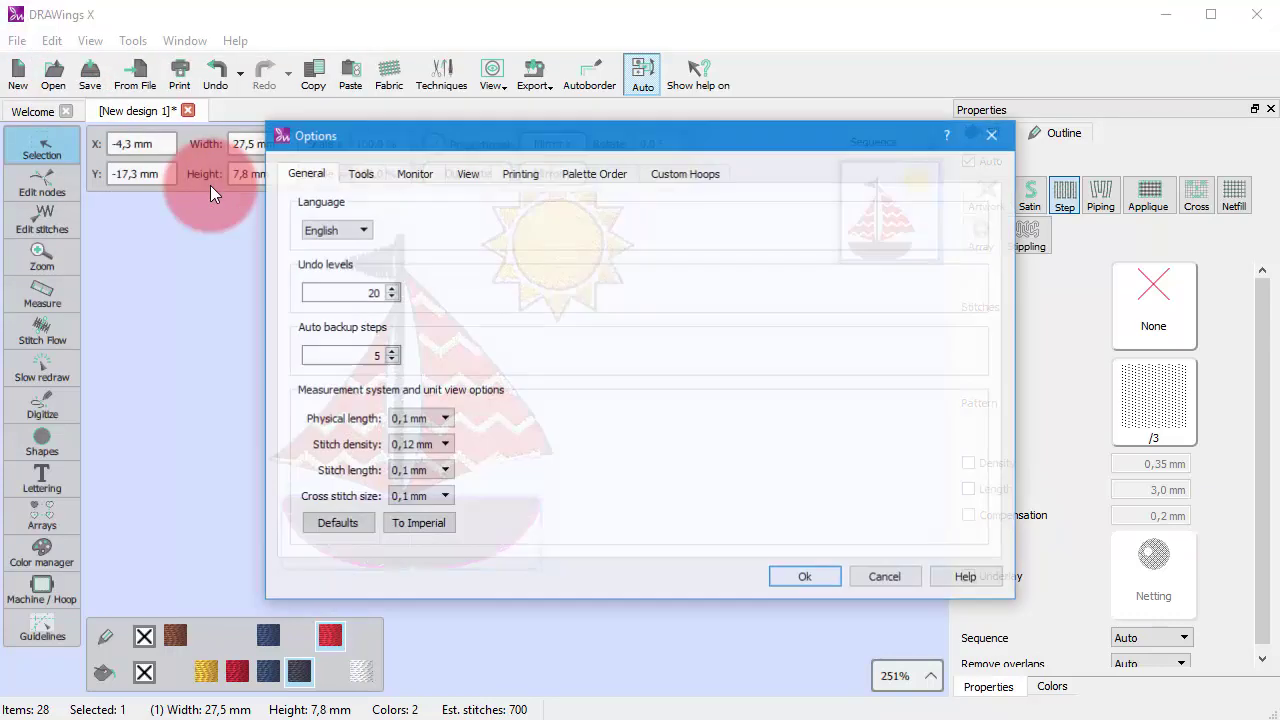
click(993, 134)
View the symbols available for insertion and close the Insert Symbol dialog.
click(130, 41)
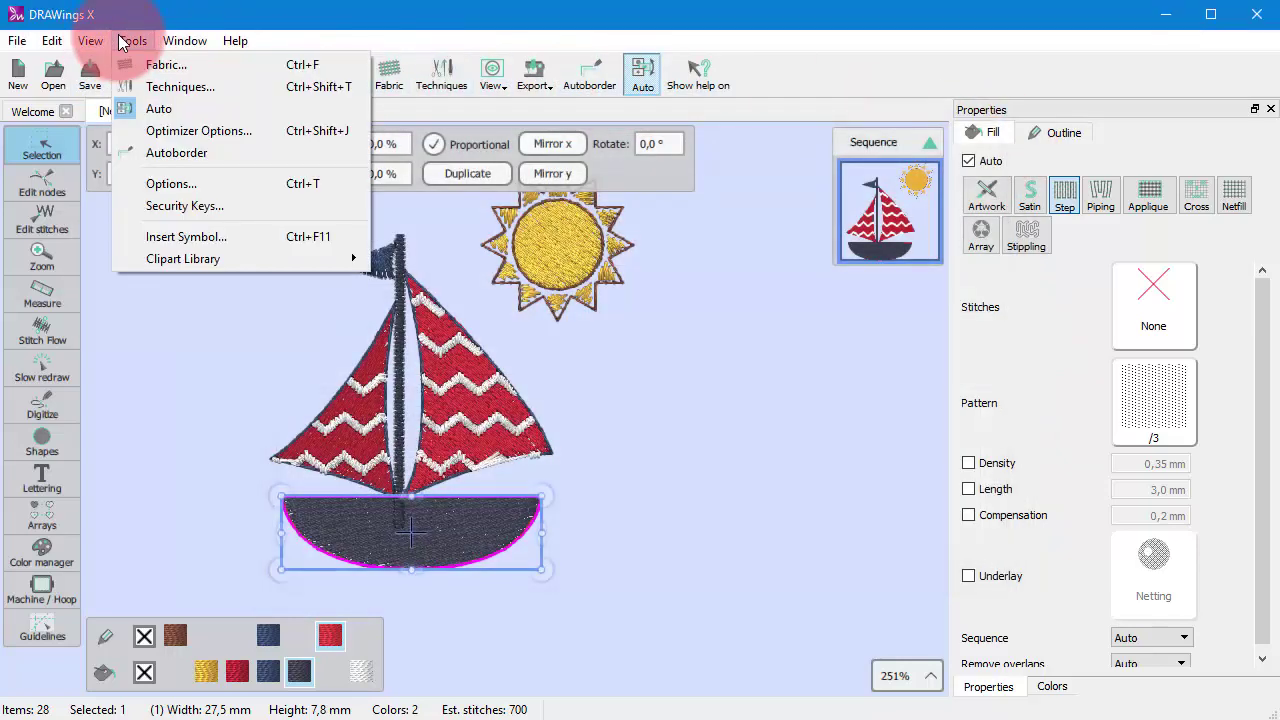
click(213, 238)
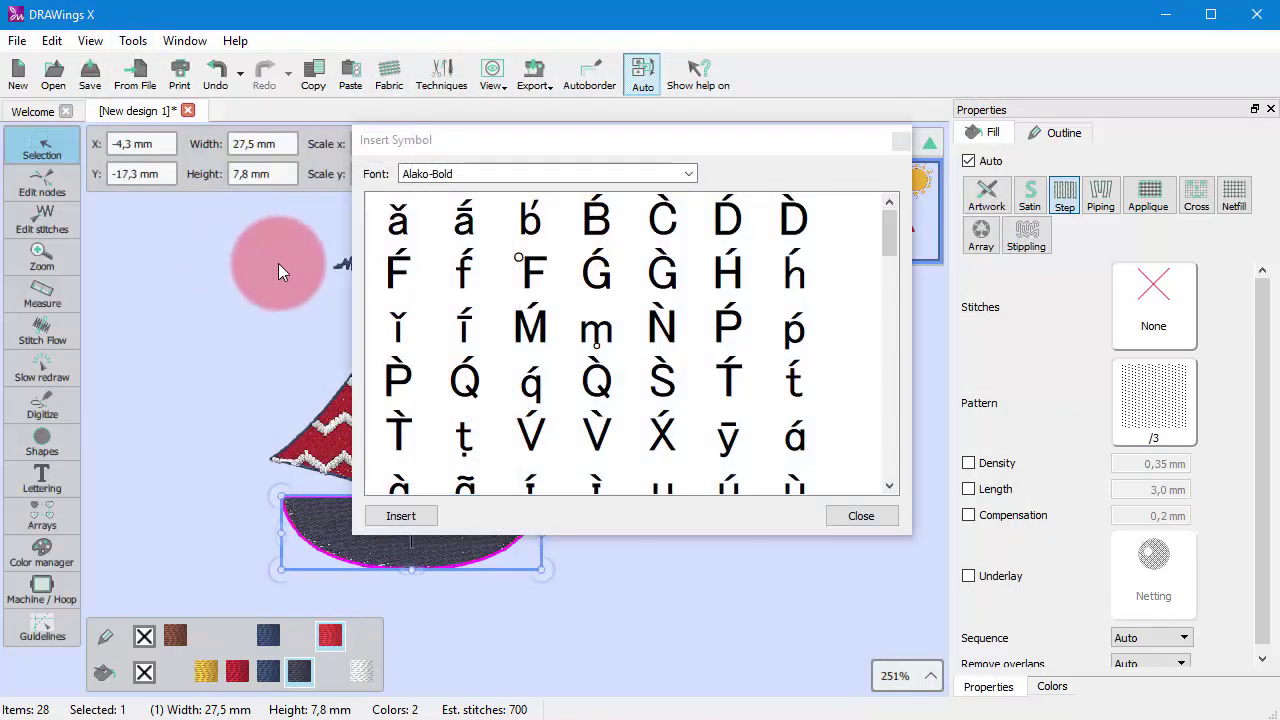
click(903, 143)
Clear the selection and request the context help for the Edit nodes tool.
click(626, 459)
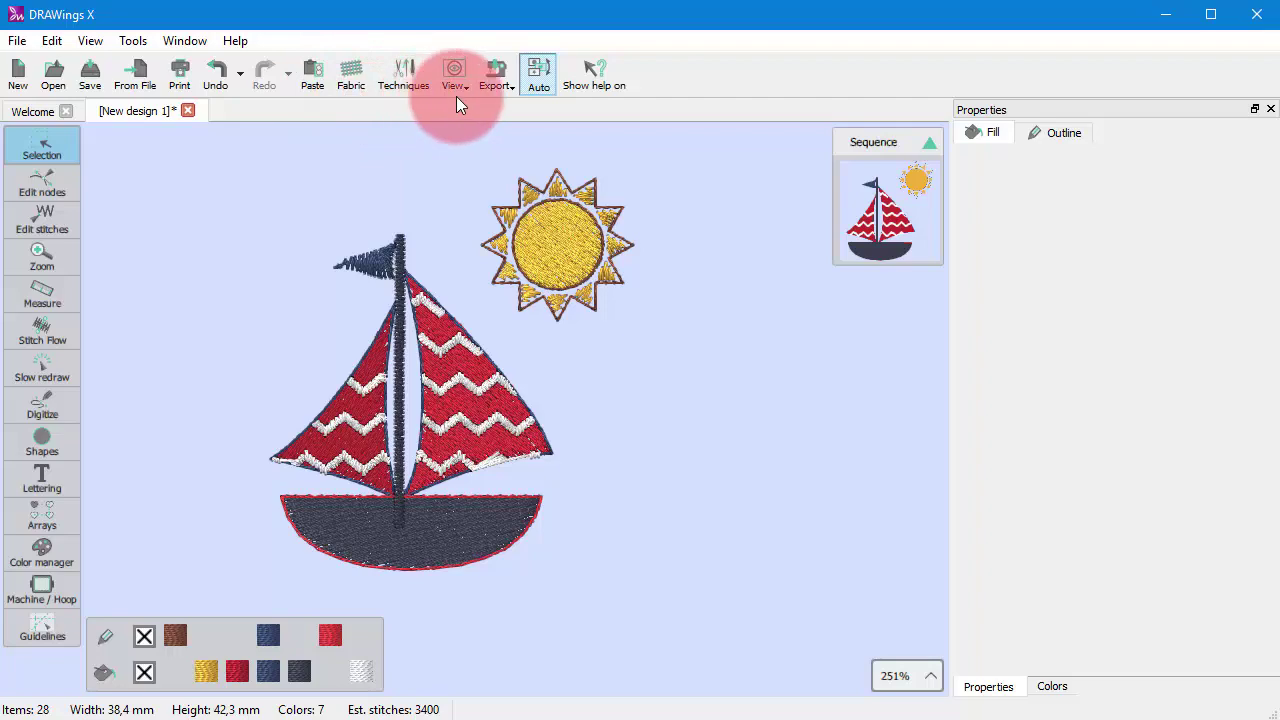
click(603, 74)
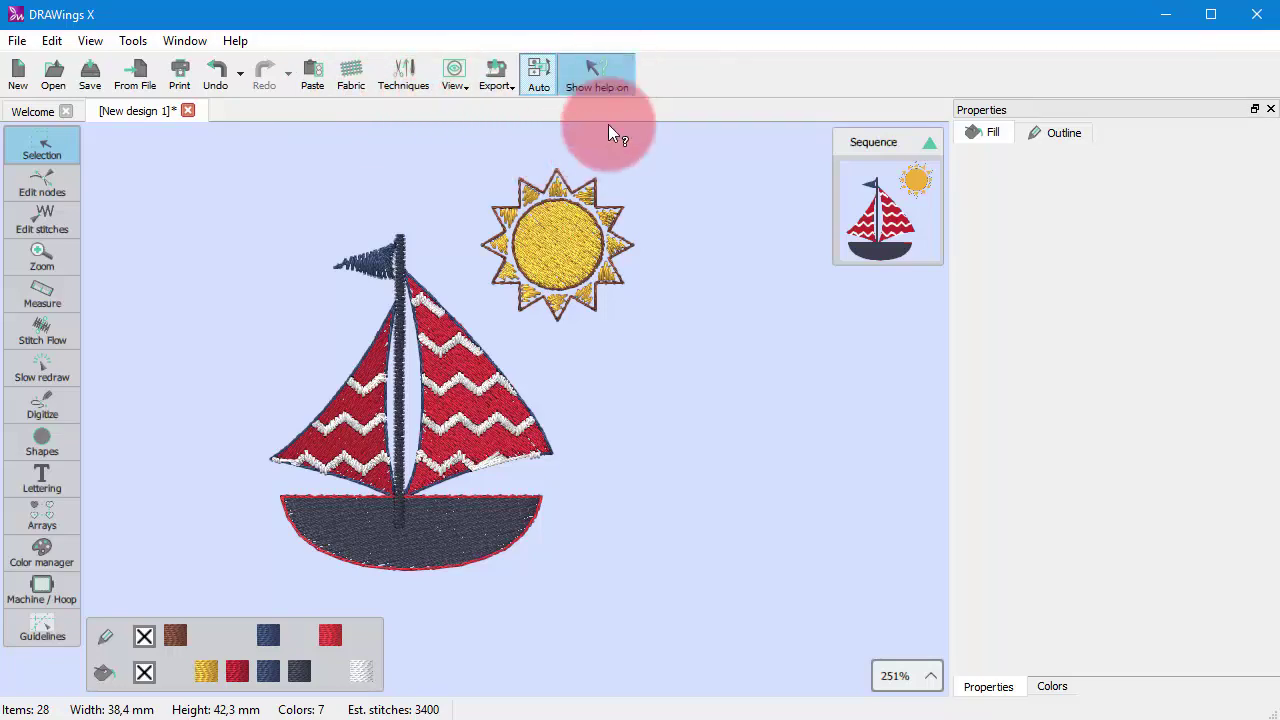
click(48, 183)
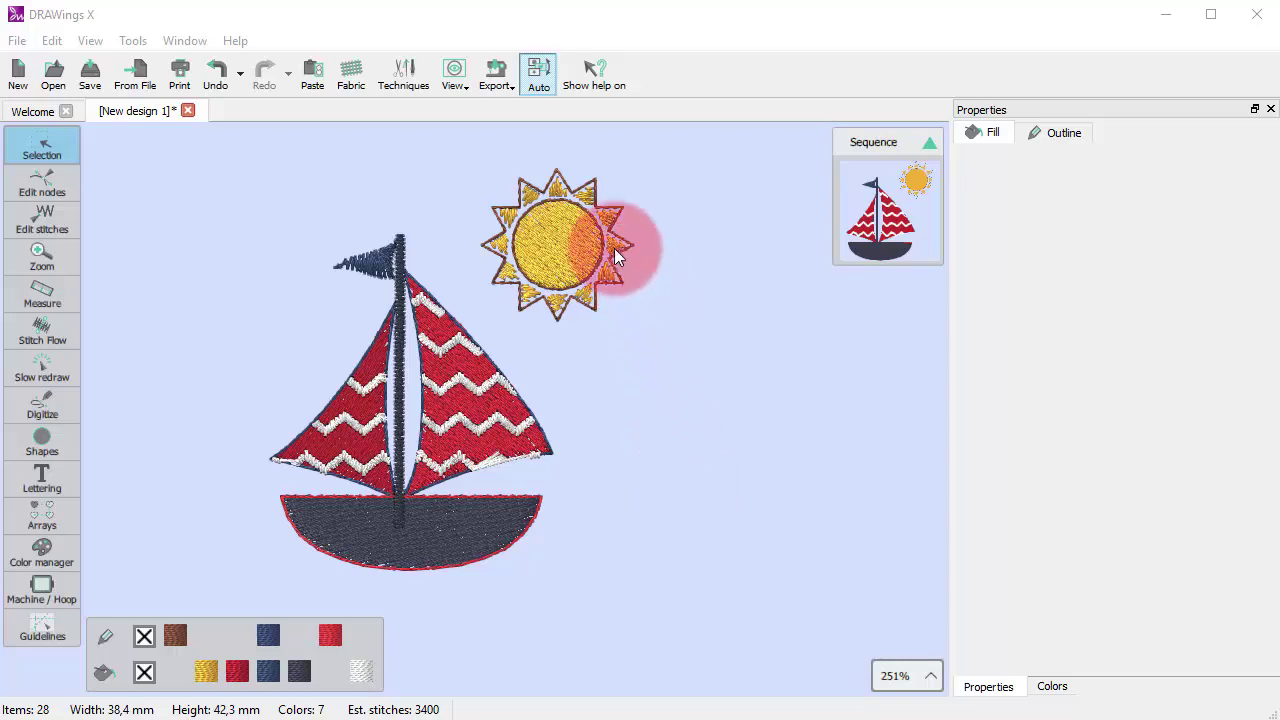
Select the sun's centre circle and the whole sun in turn to compare the commands offered, and clear the selection.
click(561, 248)
click(559, 244)
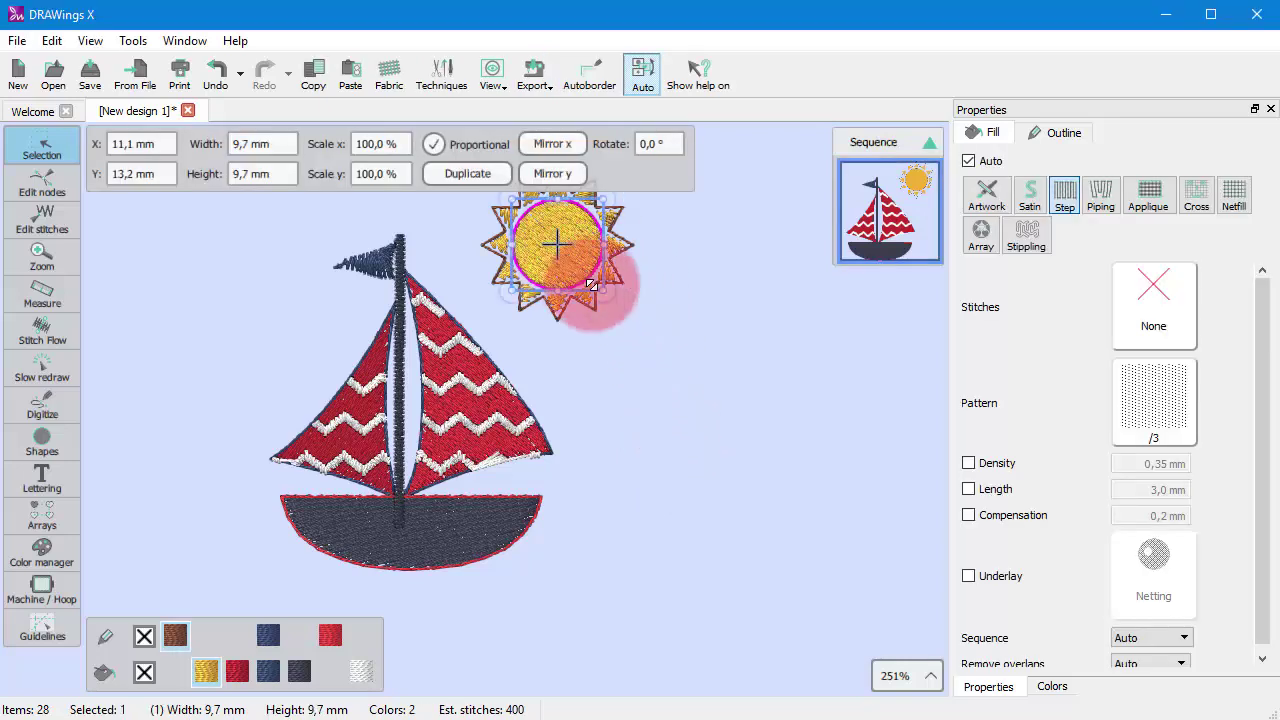
drag(668, 376, 436, 142)
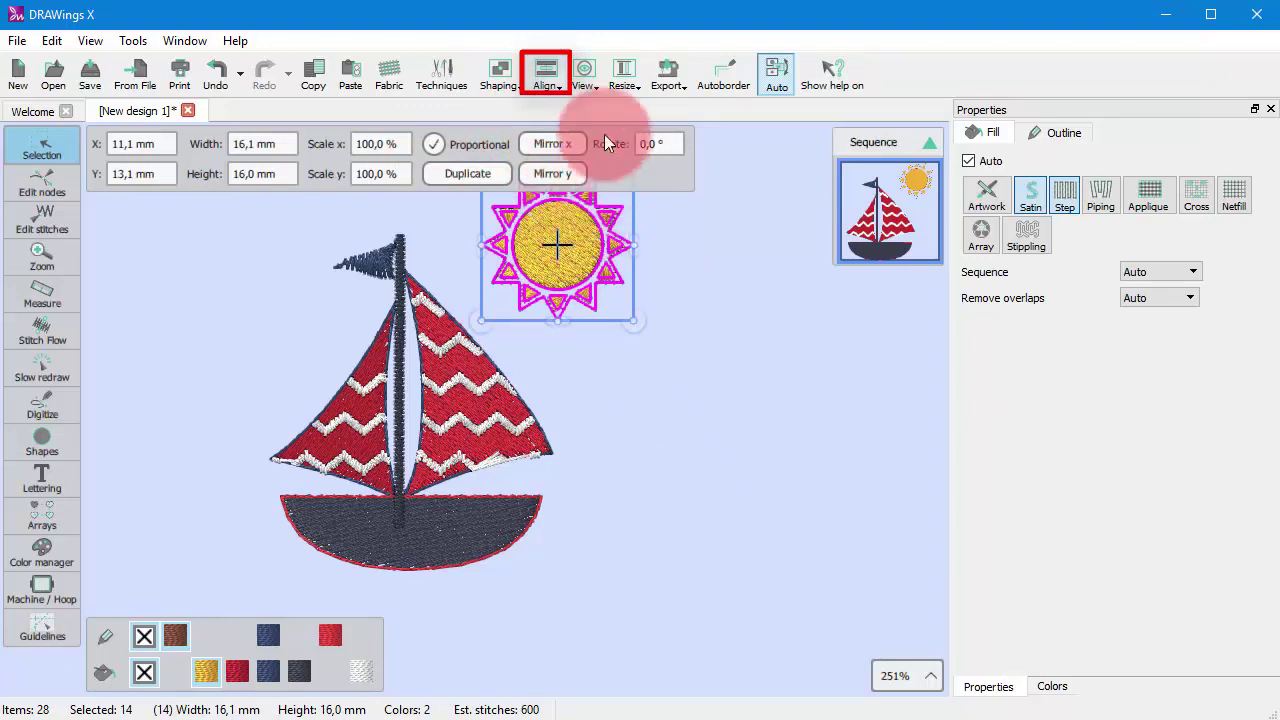
click(693, 334)
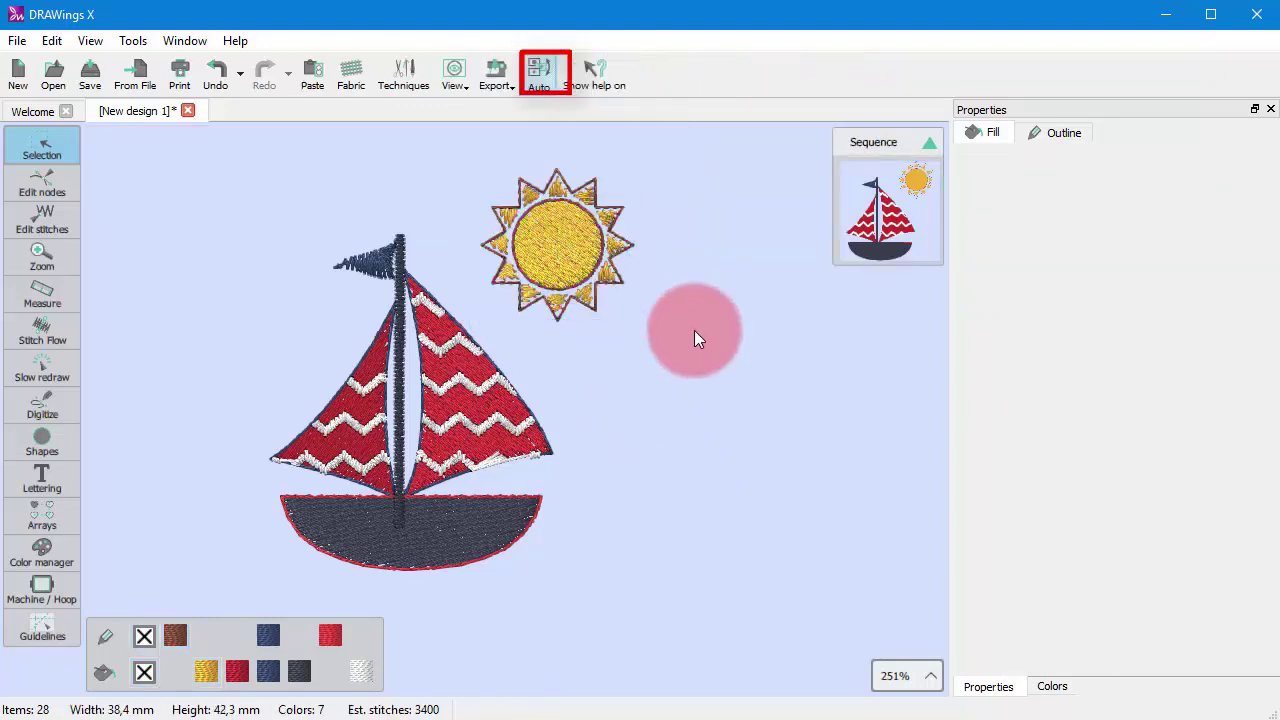
drag(649, 158, 468, 343)
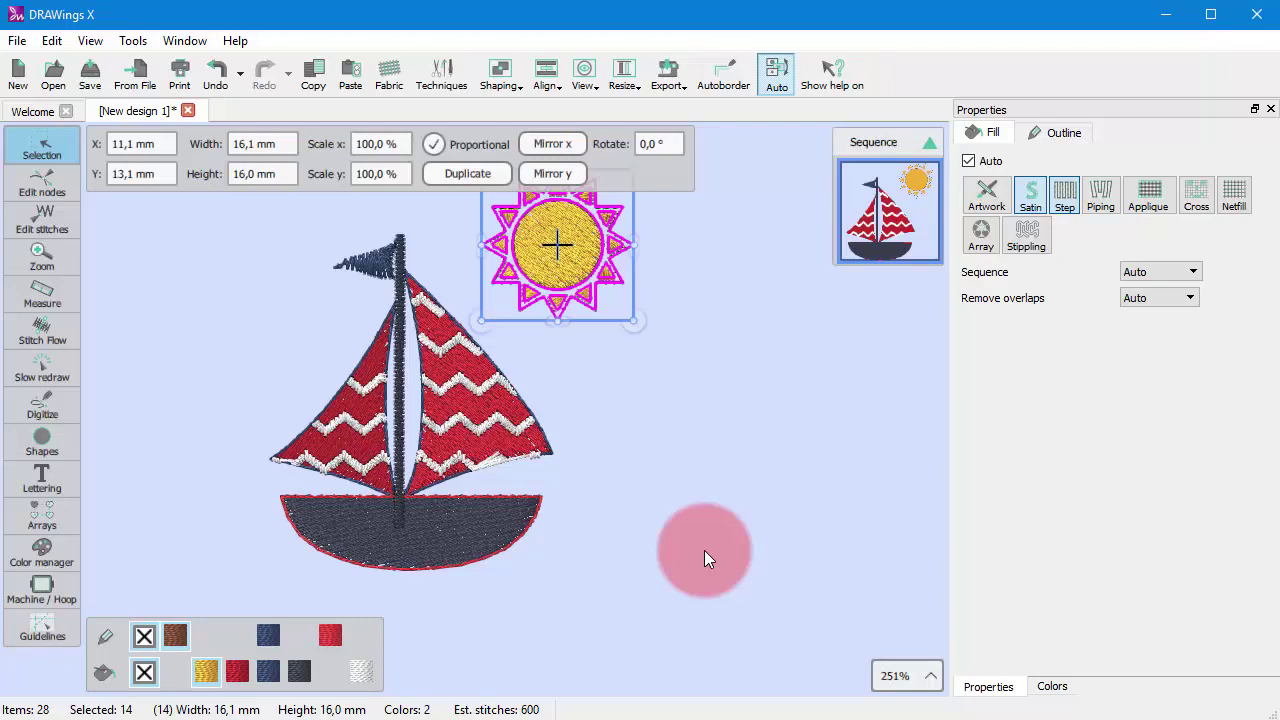
click(700, 540)
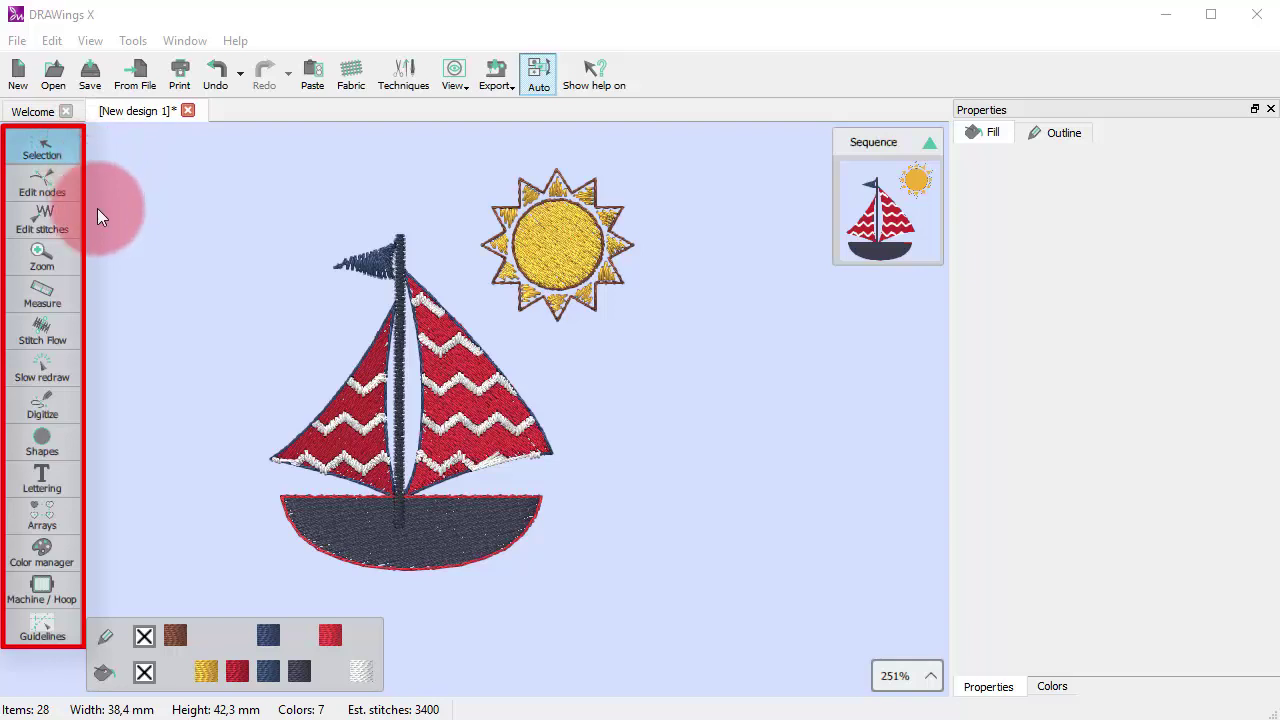
Examine the editing and creation tools and their variants, including Zoom, Slow redraw, Digitize, Shapes, Lettering and Guidelines.
mouse_move(71, 266)
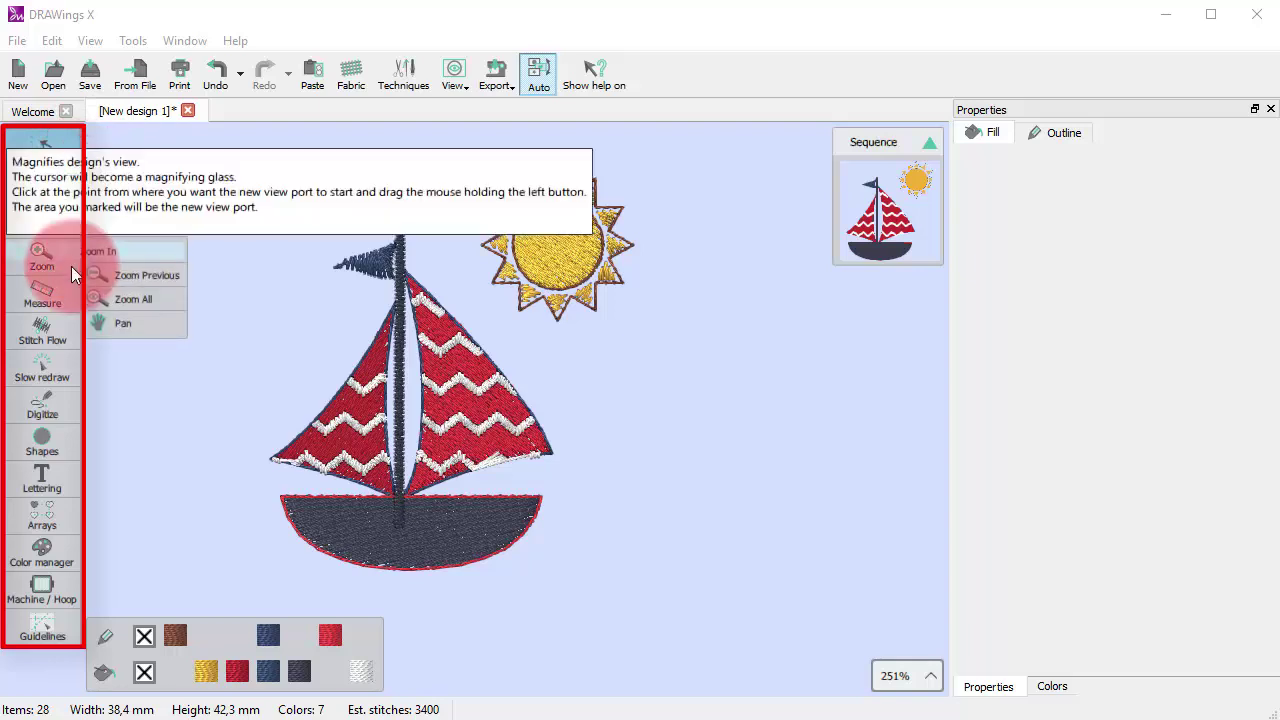
mouse_move(65, 331)
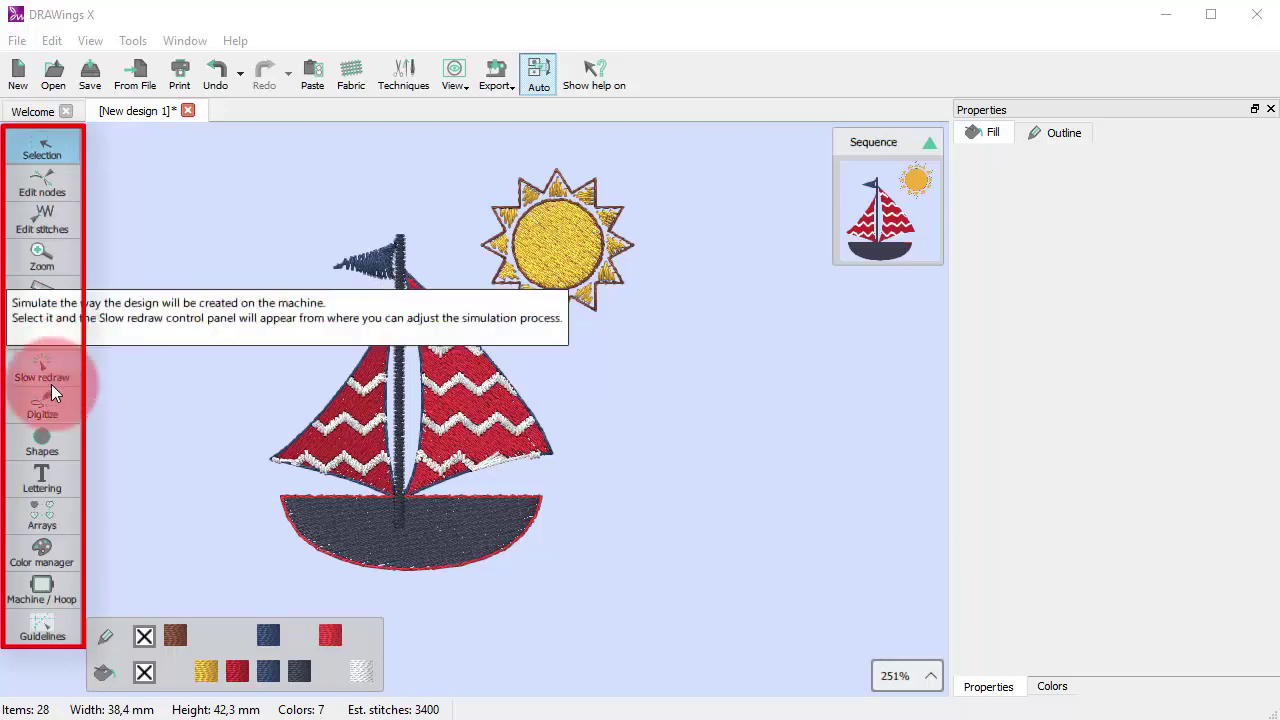
mouse_move(57, 404)
mouse_move(68, 426)
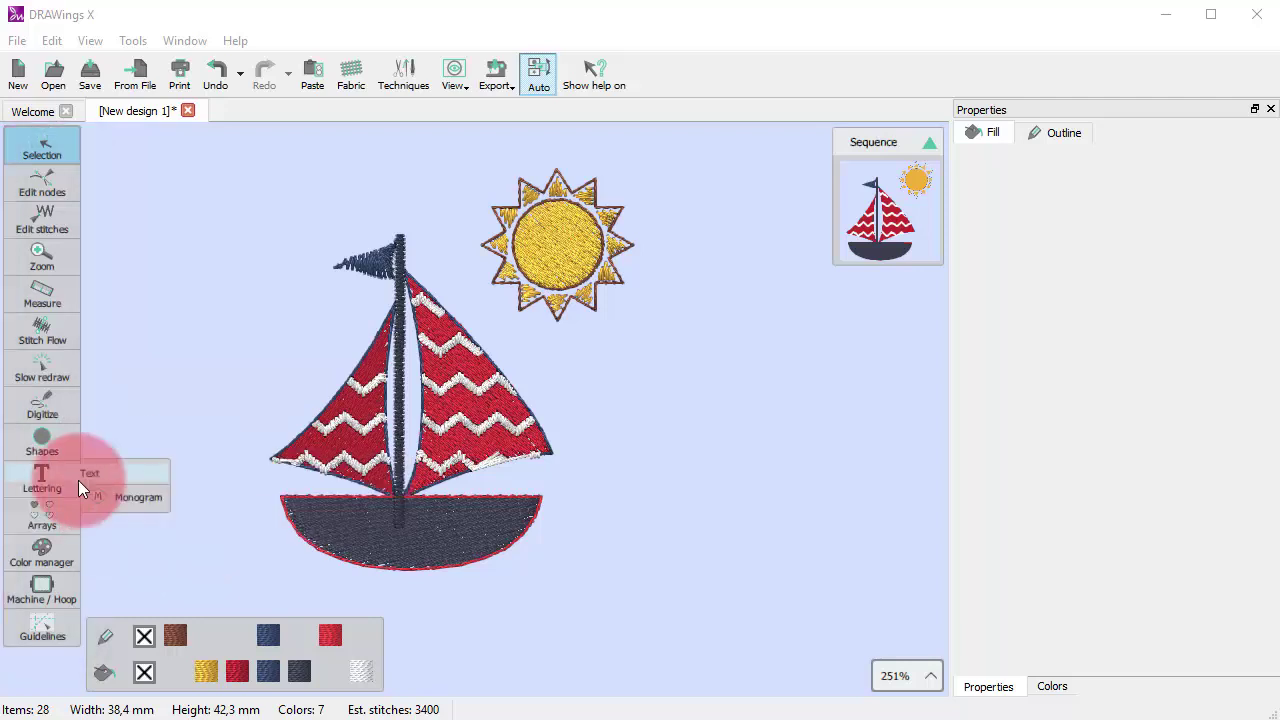
mouse_move(66, 490)
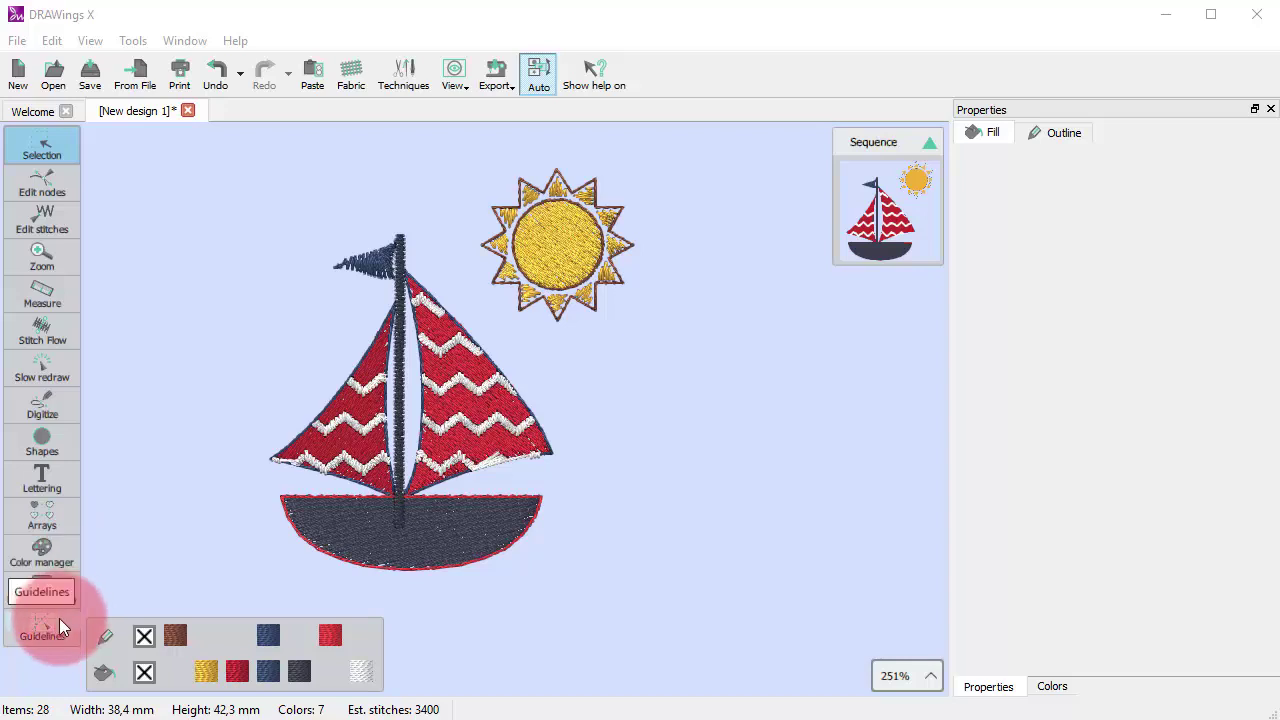
click(222, 548)
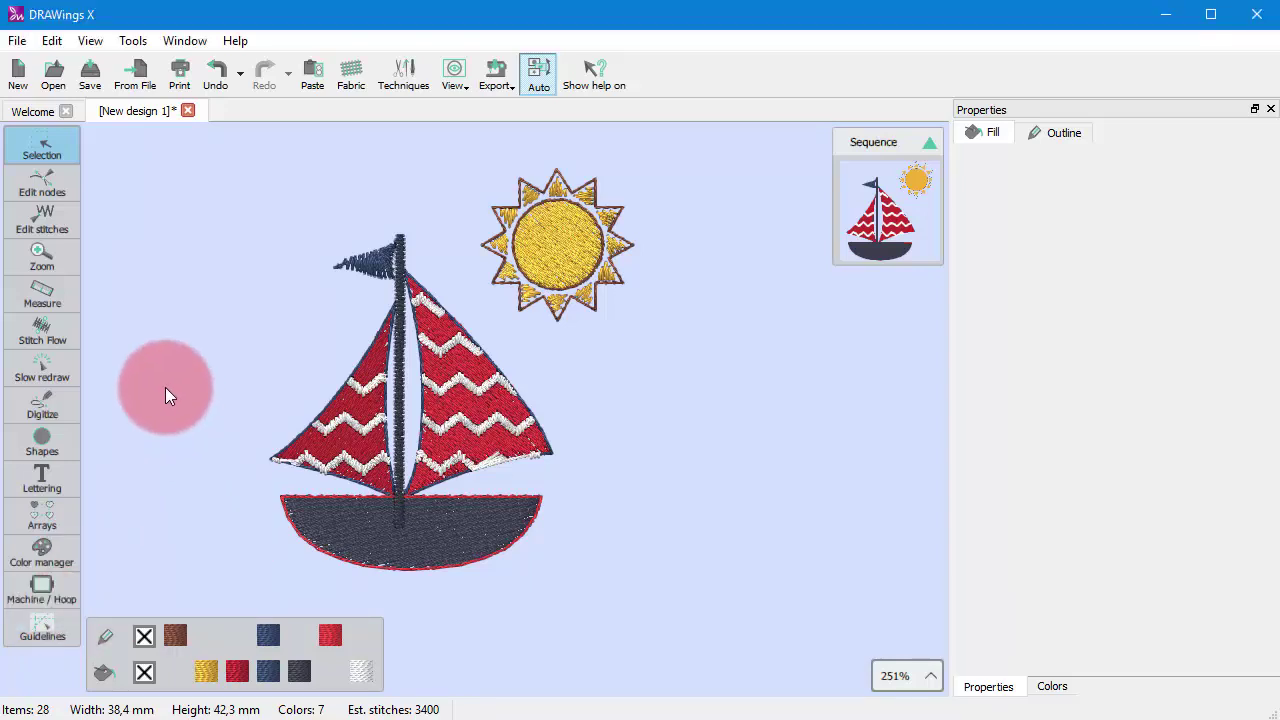
click(49, 334)
click(45, 446)
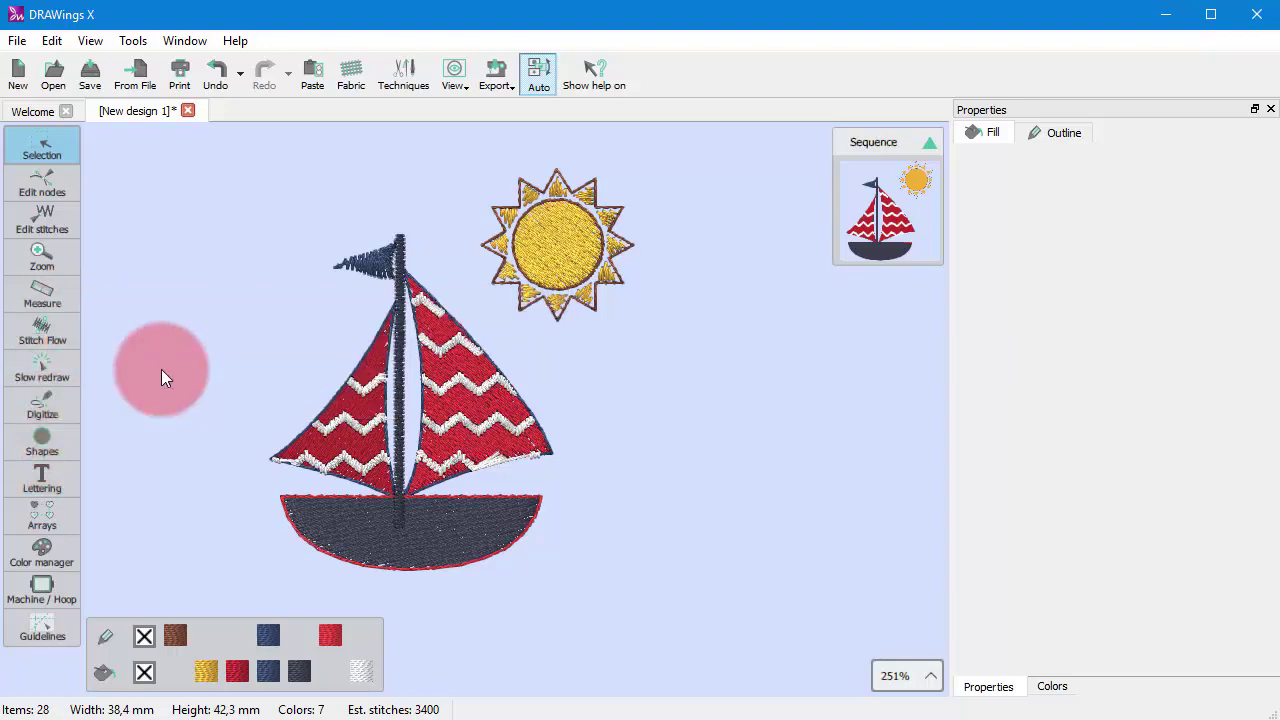
click(32, 486)
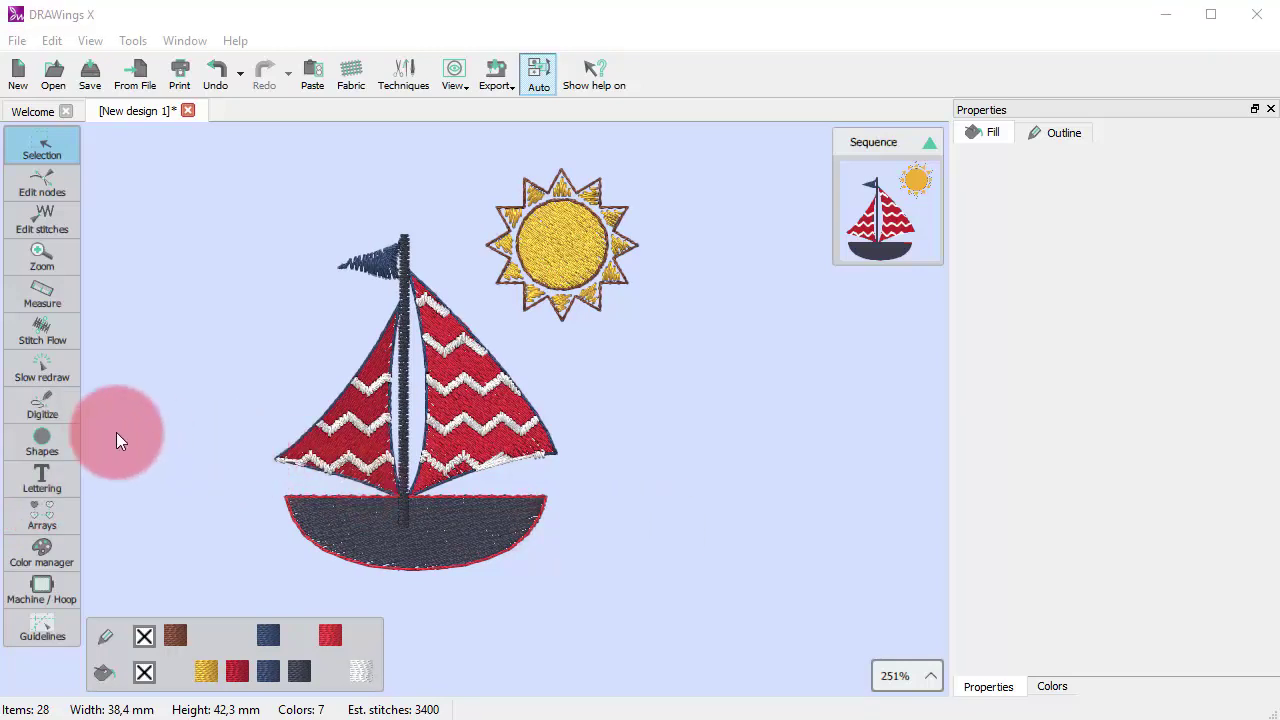
Add the lettering "Nice" beside the sails, on the left side of the sailboat.
click(40, 478)
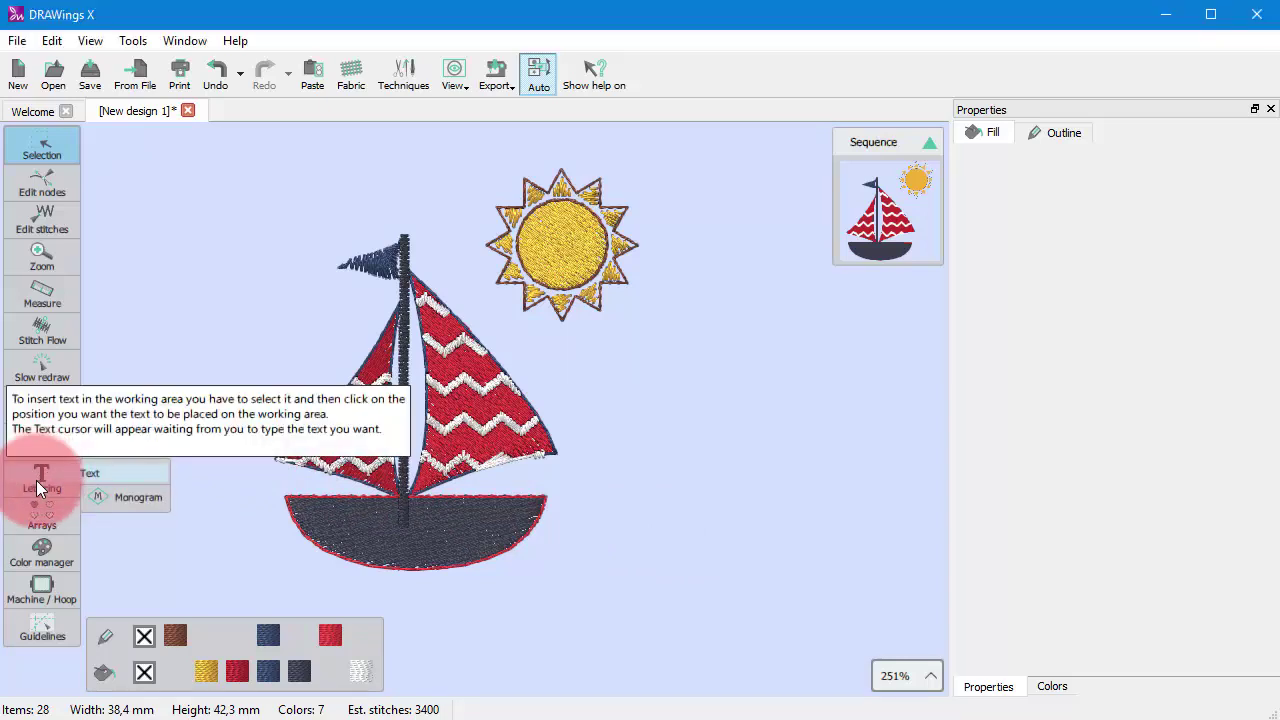
click(99, 478)
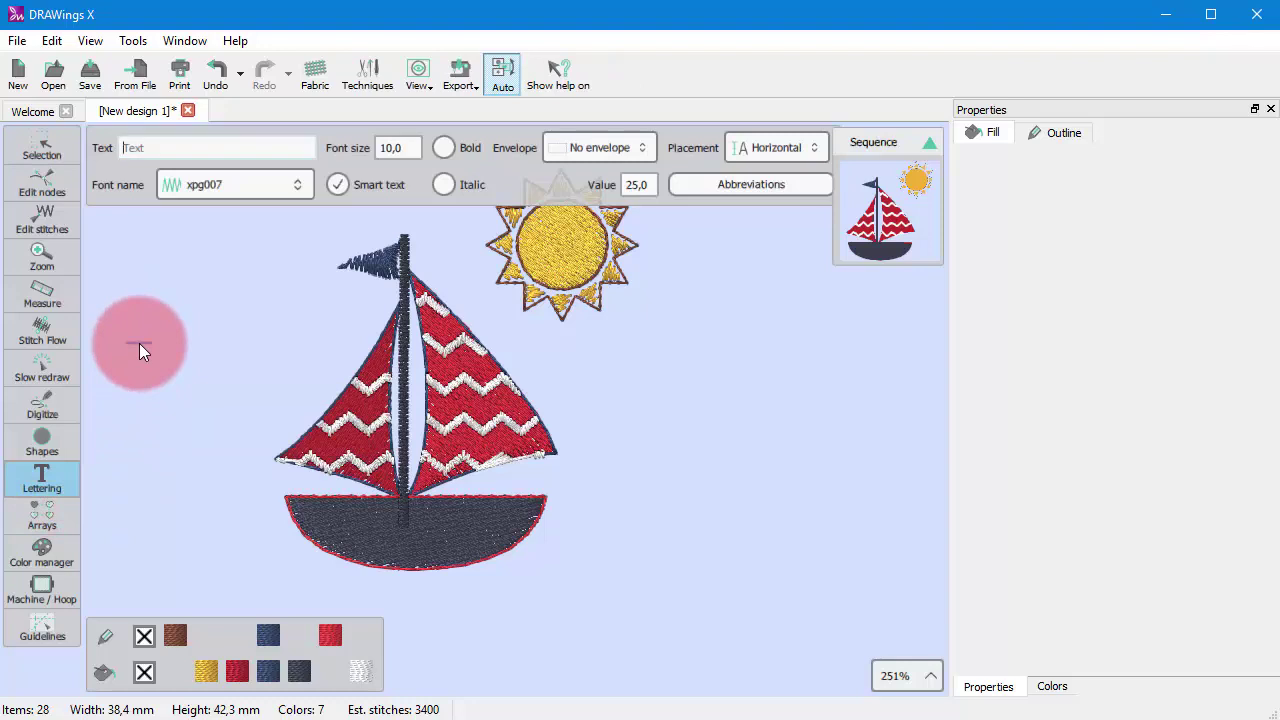
click(141, 150)
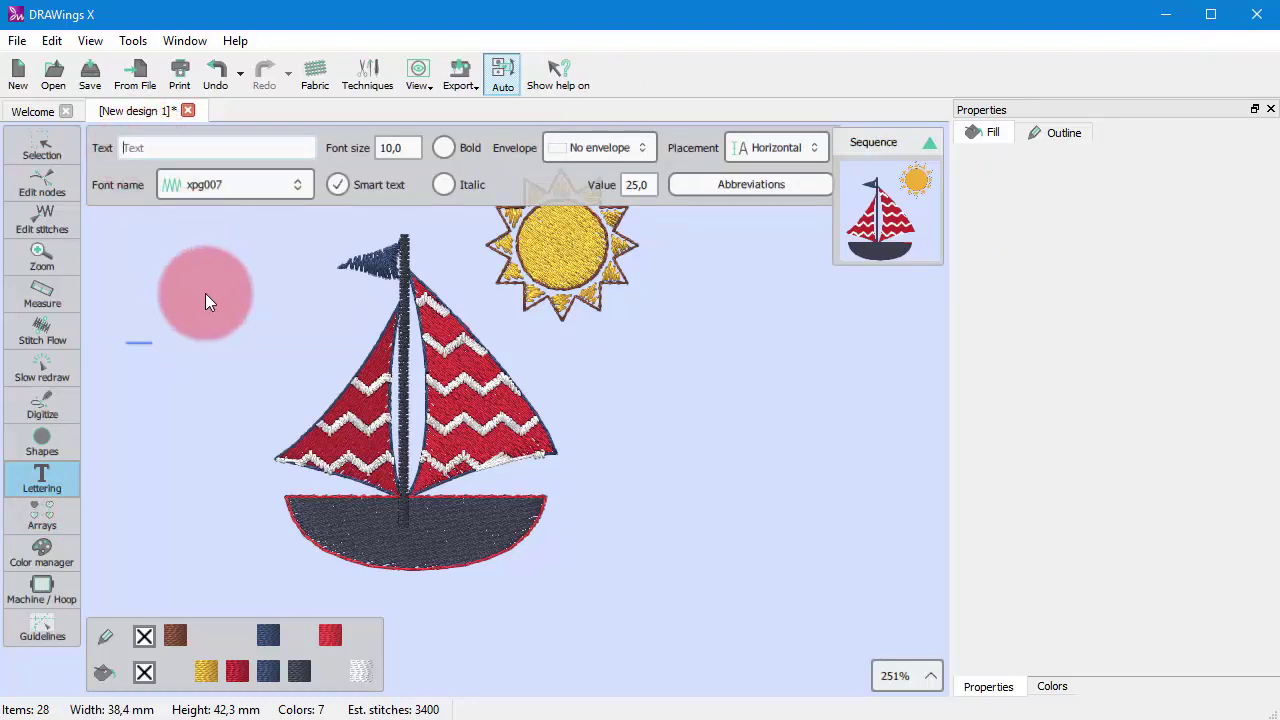
text(Nice)
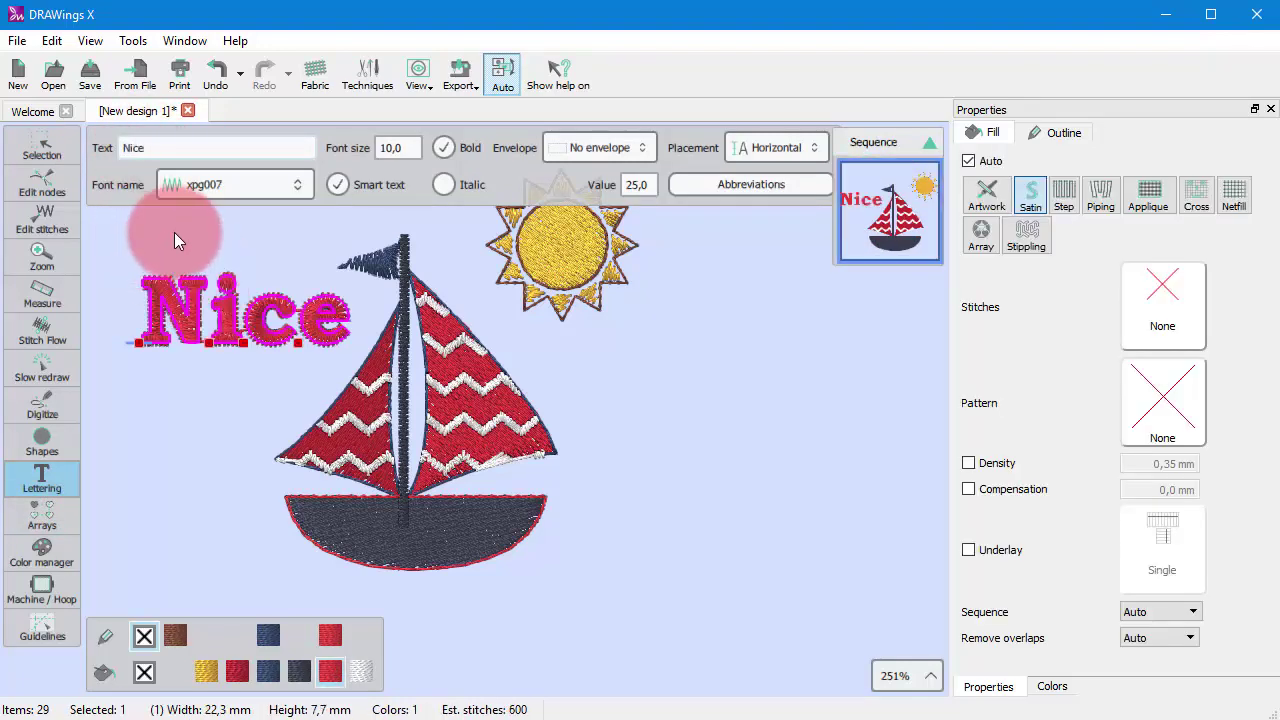
Try the font xpg009 on the "Nice" lettering and set its font to xpg010.
click(191, 186)
click(209, 256)
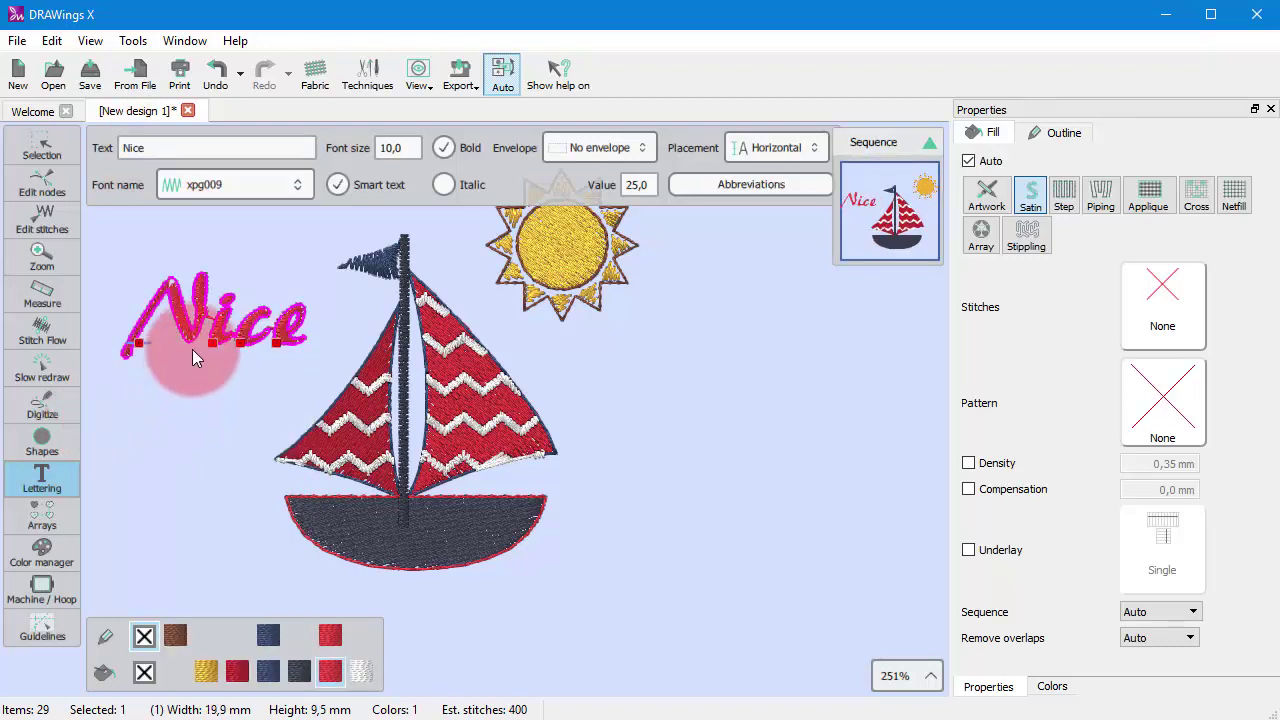
click(196, 172)
click(197, 234)
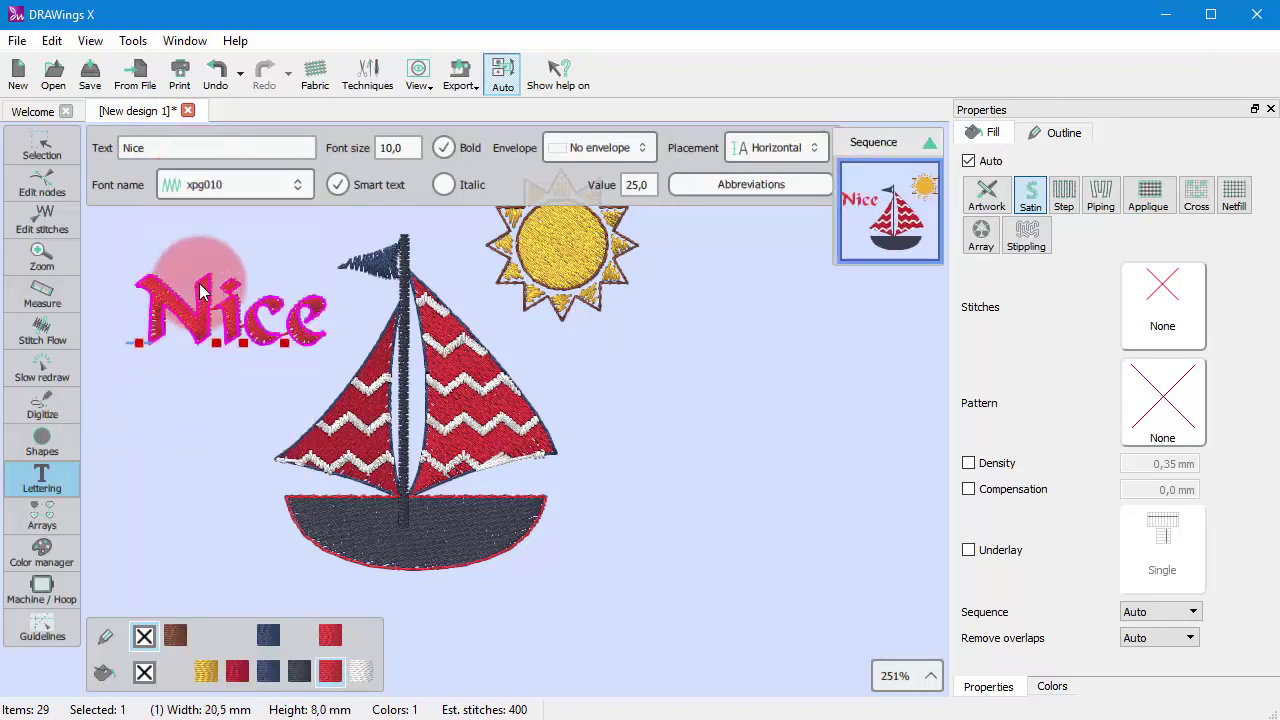
Add the lettering "Trip" to the right of the sailboat's hull, finish with the Selection tool and deselect it.
click(607, 490)
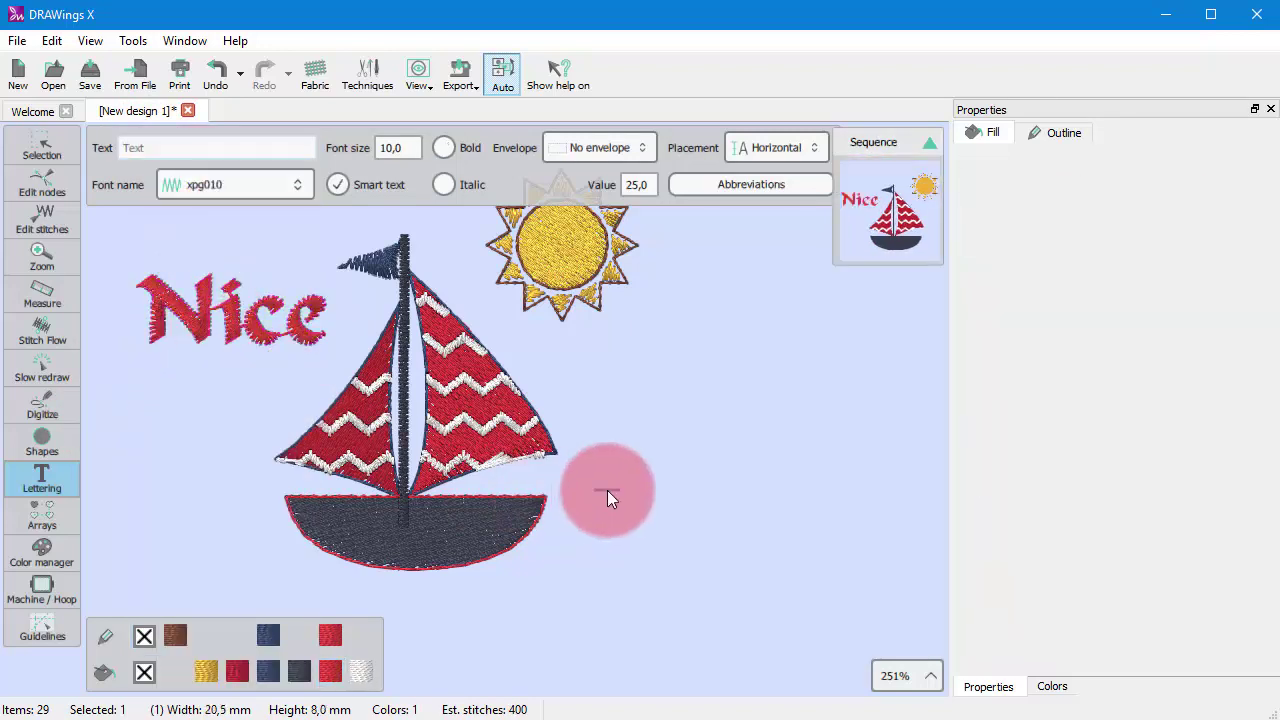
text(Trip)
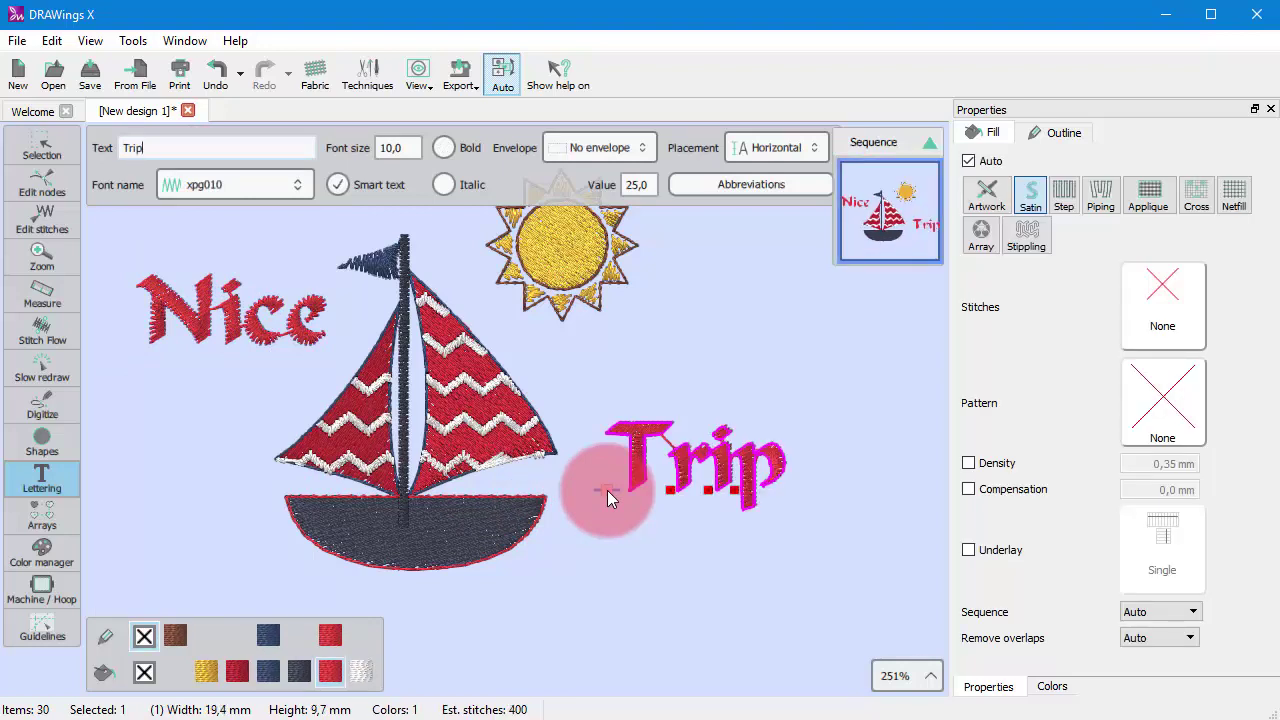
click(62, 133)
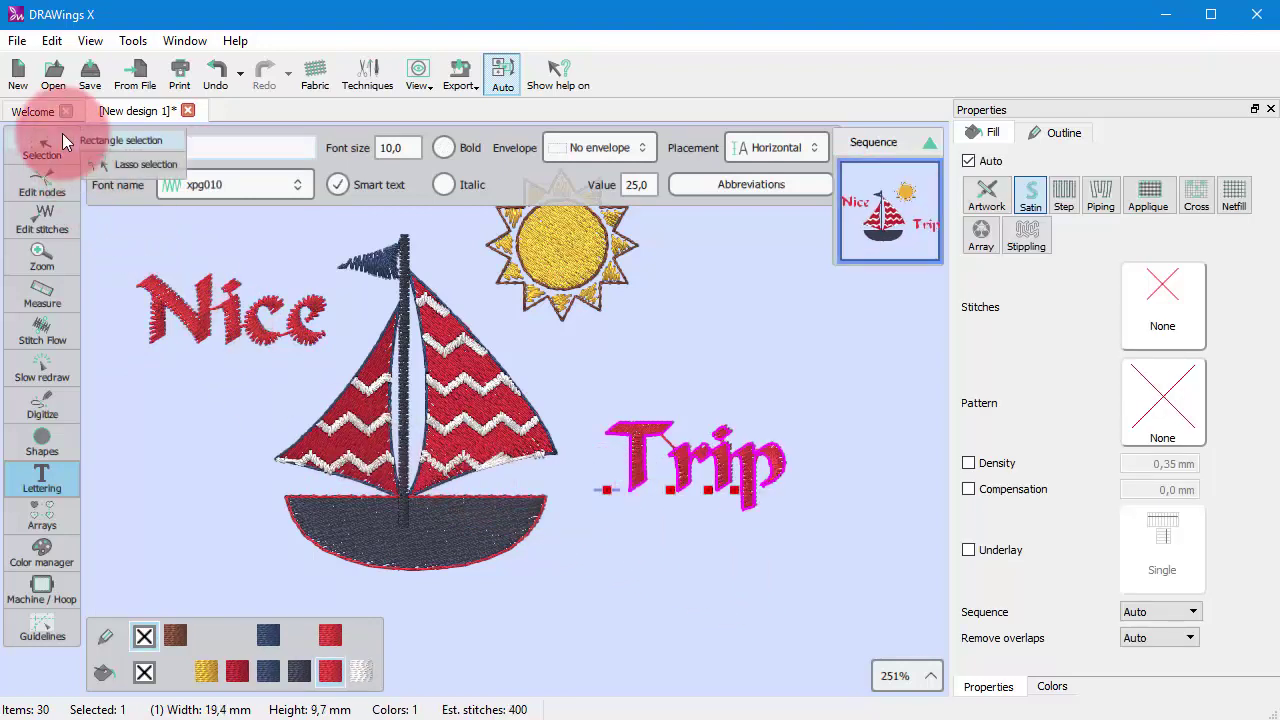
click(53, 143)
click(641, 569)
Select the "Nice" lettering and the "Trip" lettering in turn, and clear the selection.
click(285, 357)
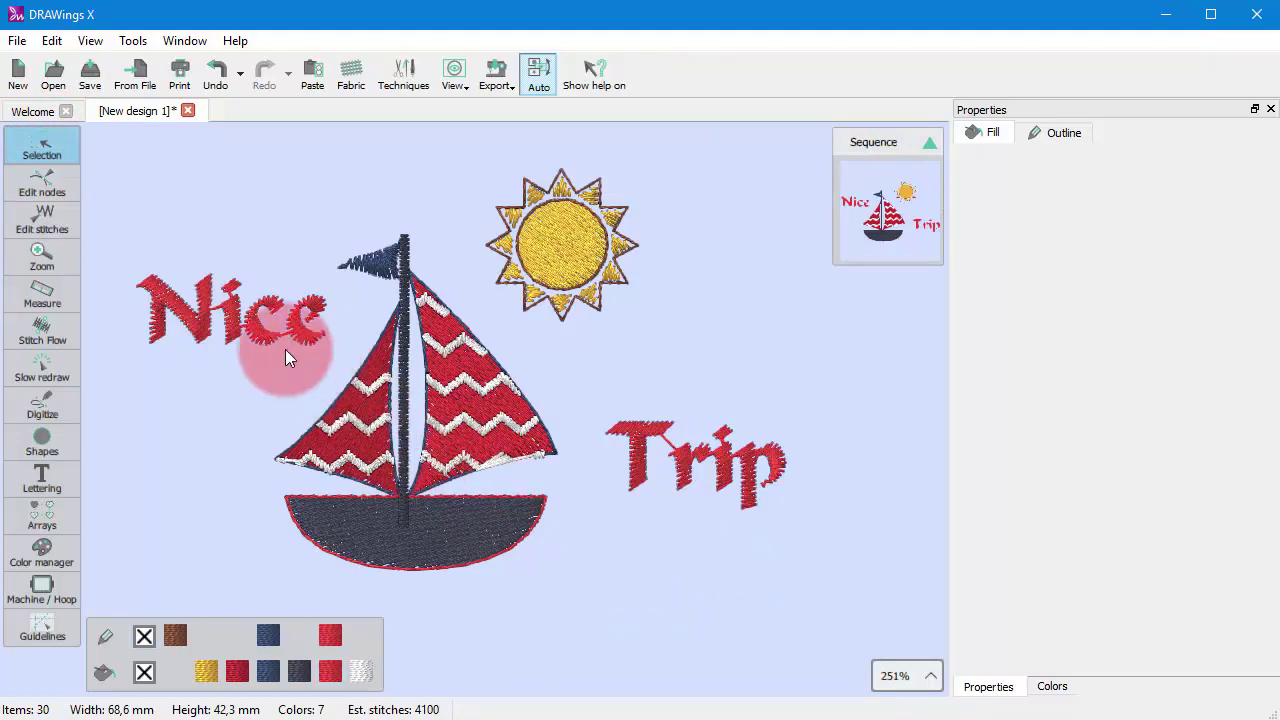
click(266, 333)
click(638, 468)
click(671, 557)
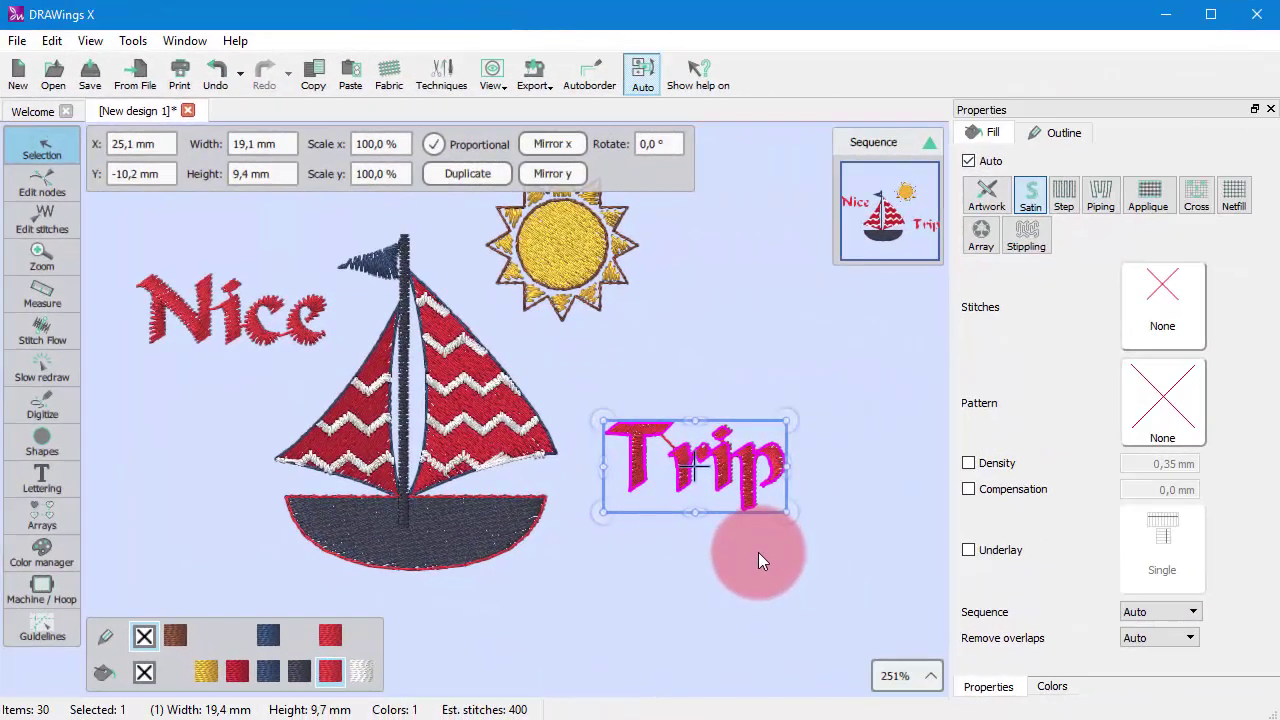
click(754, 547)
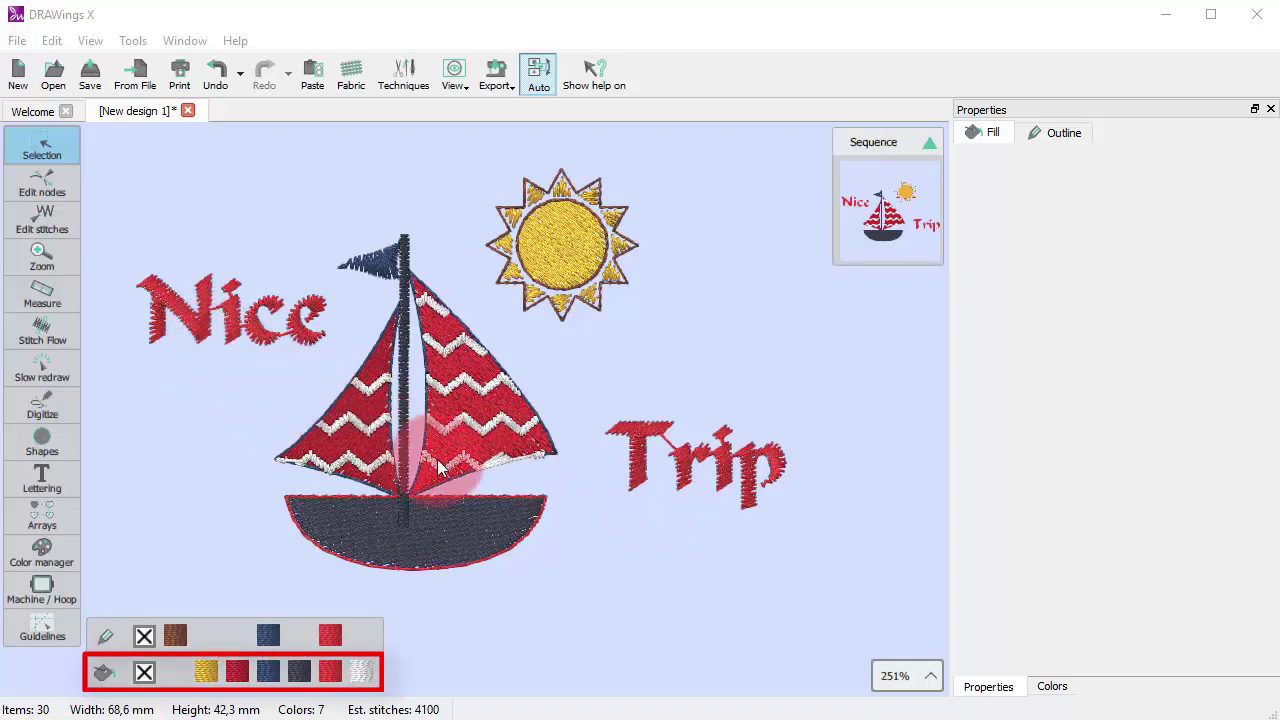
Give the "Trip" lettering a navy blue fill and a red outline, and deselect it.
click(634, 470)
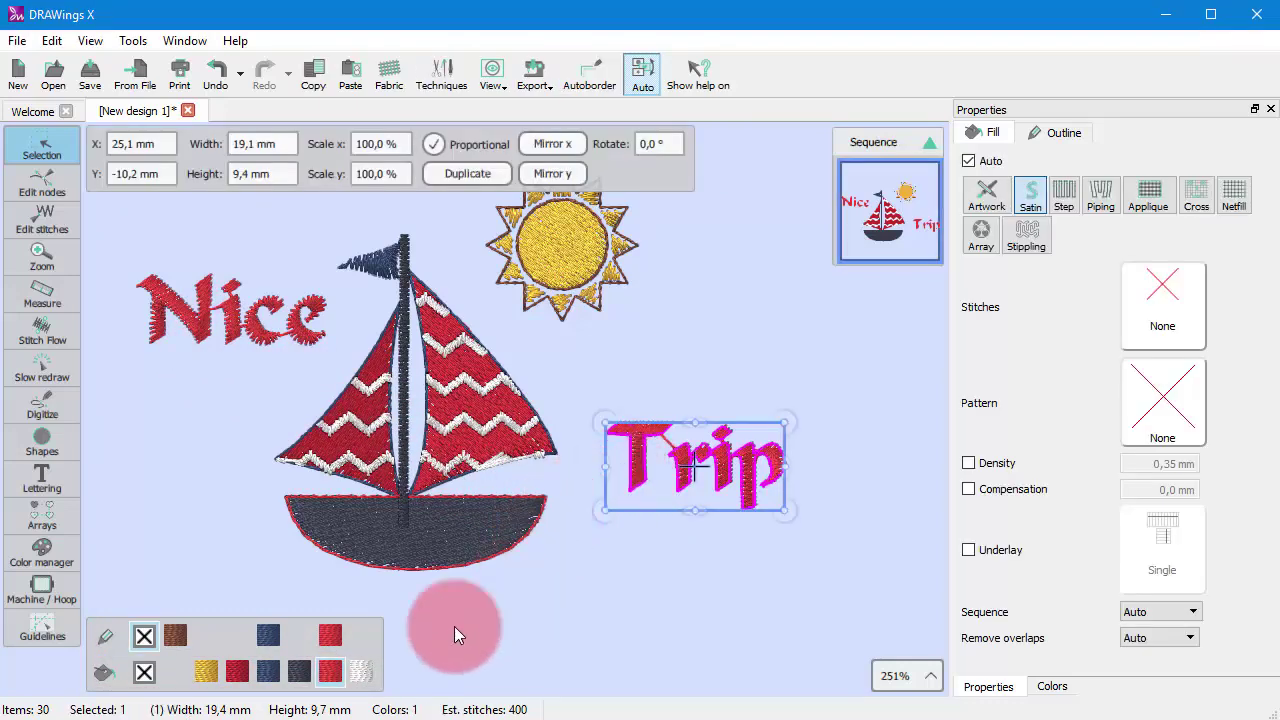
click(270, 674)
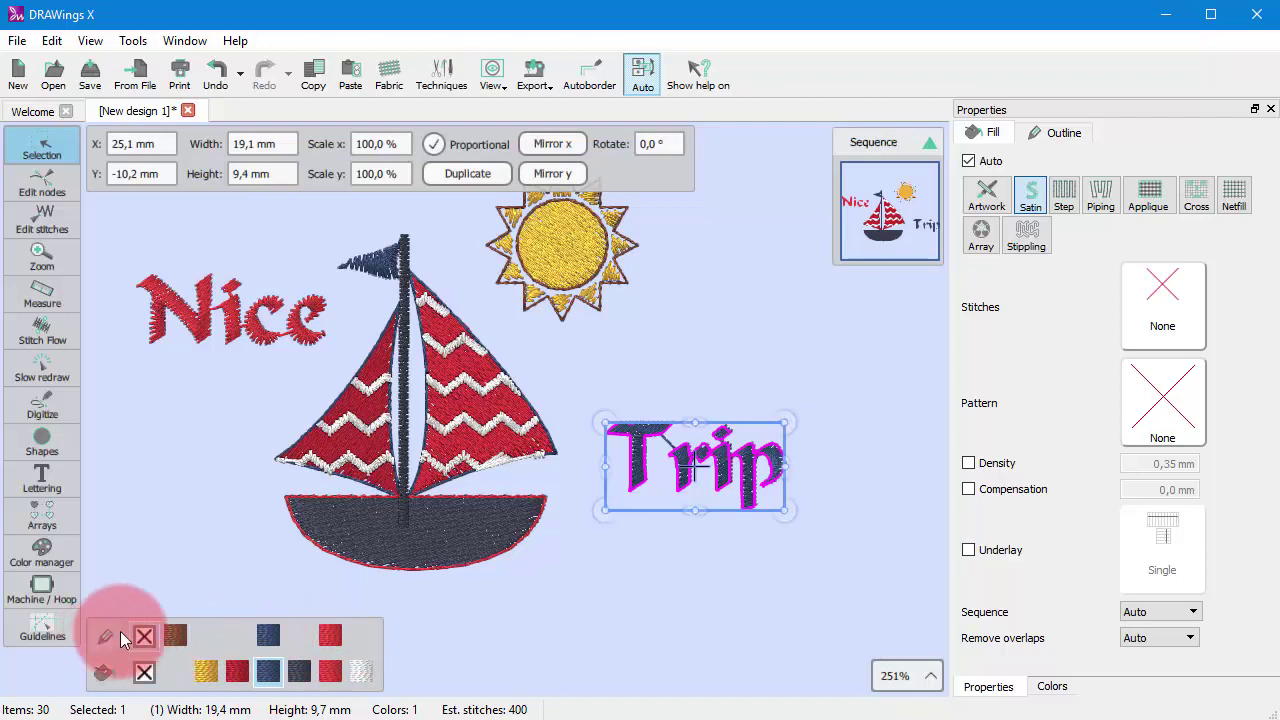
click(331, 637)
click(587, 592)
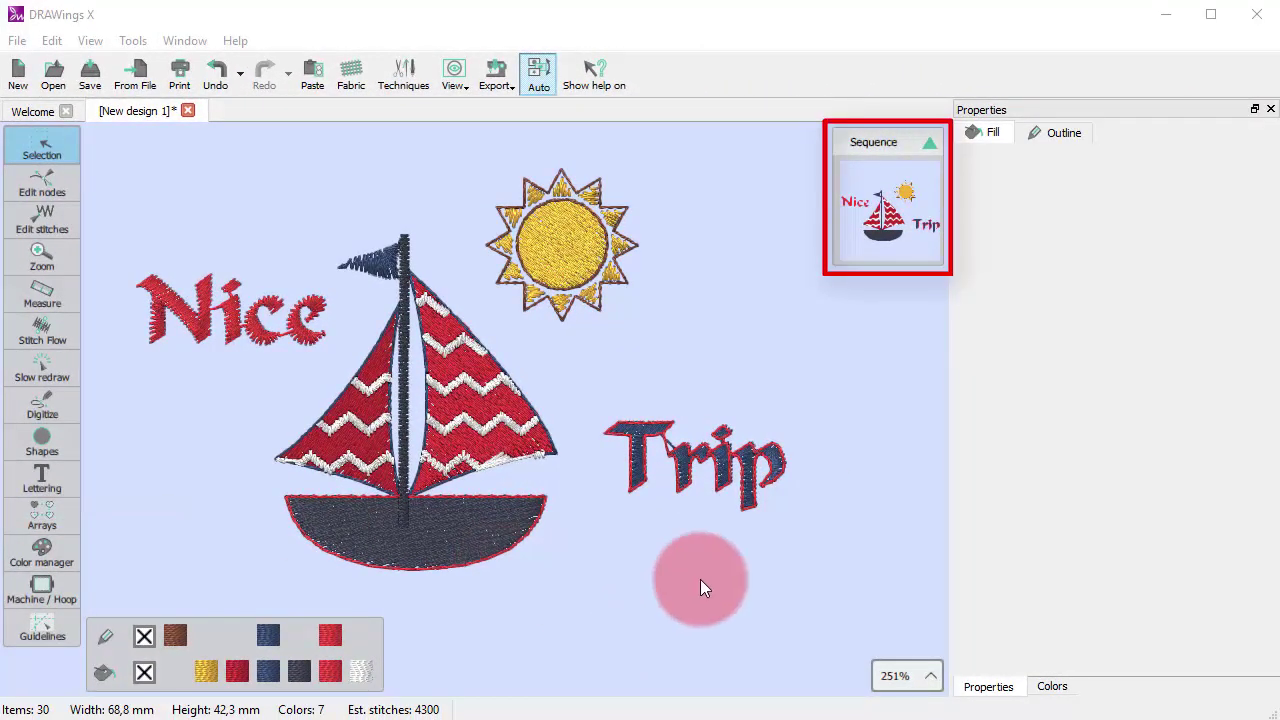
Switch the stitching sequence to Manual, look through the design's objects in sewing order, and return to automatic sequencing.
click(650, 628)
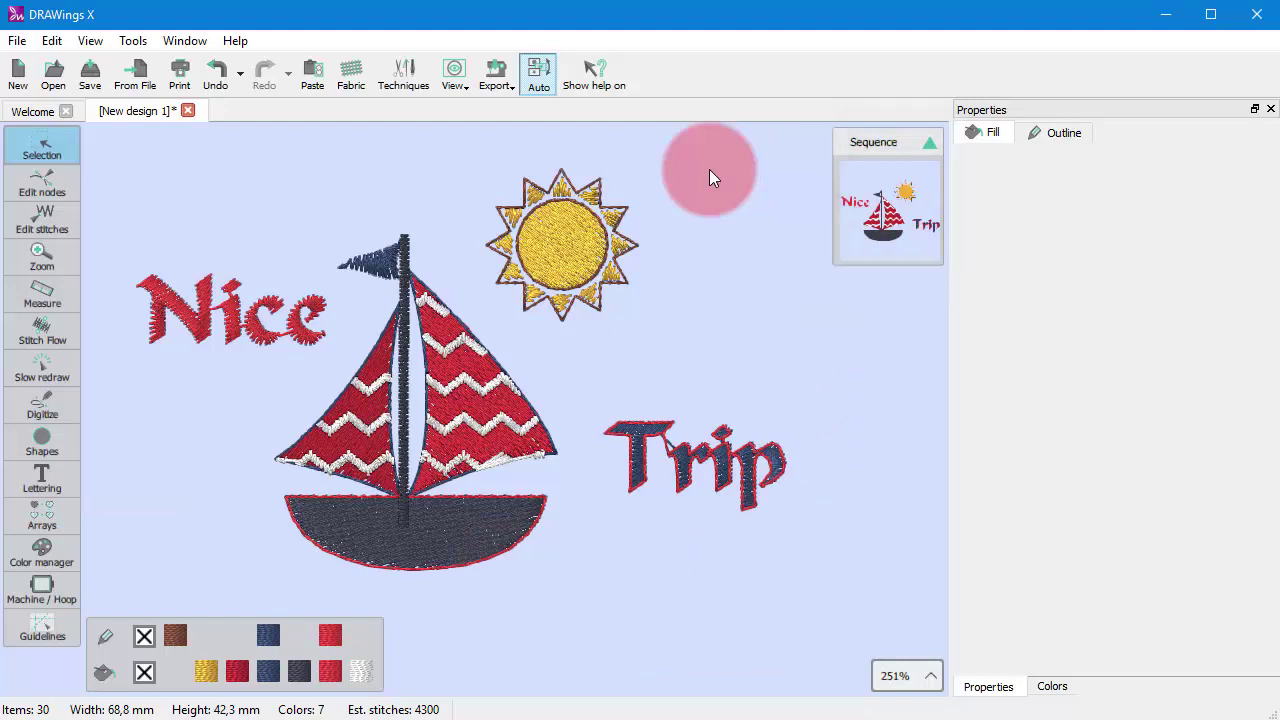
click(532, 81)
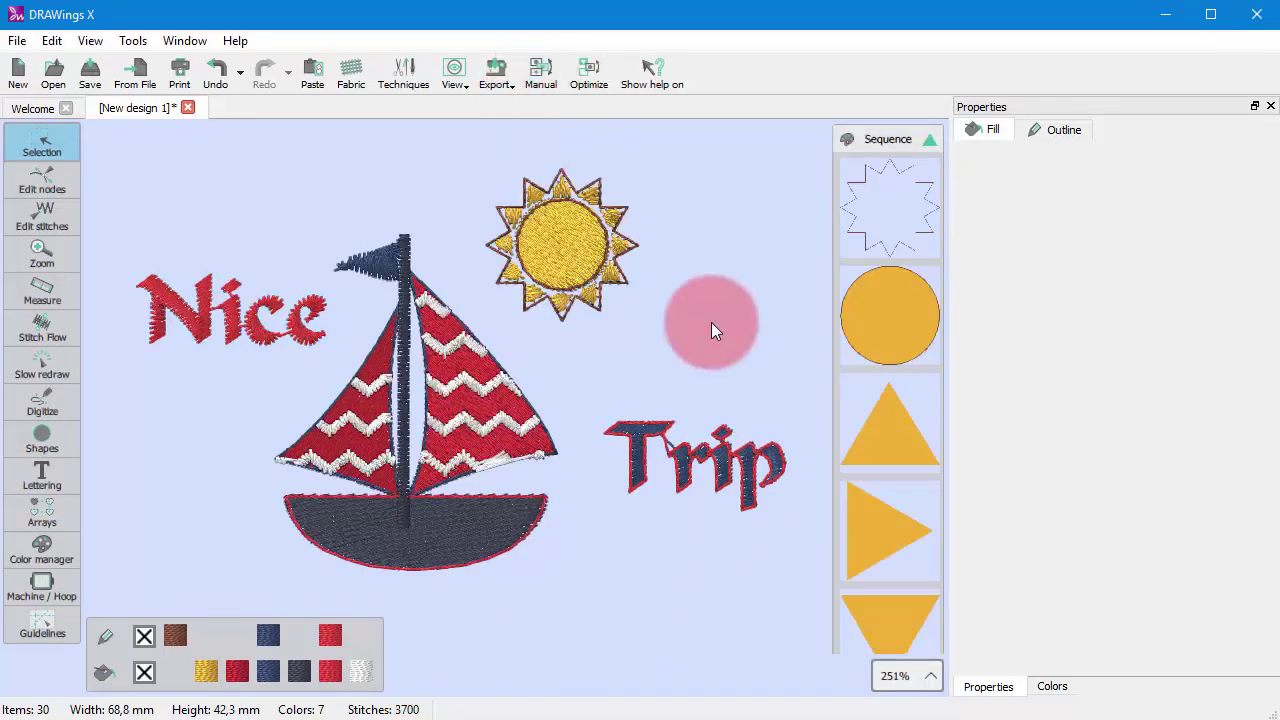
scroll(874, 342, down, 5)
scroll(872, 341, down, 8)
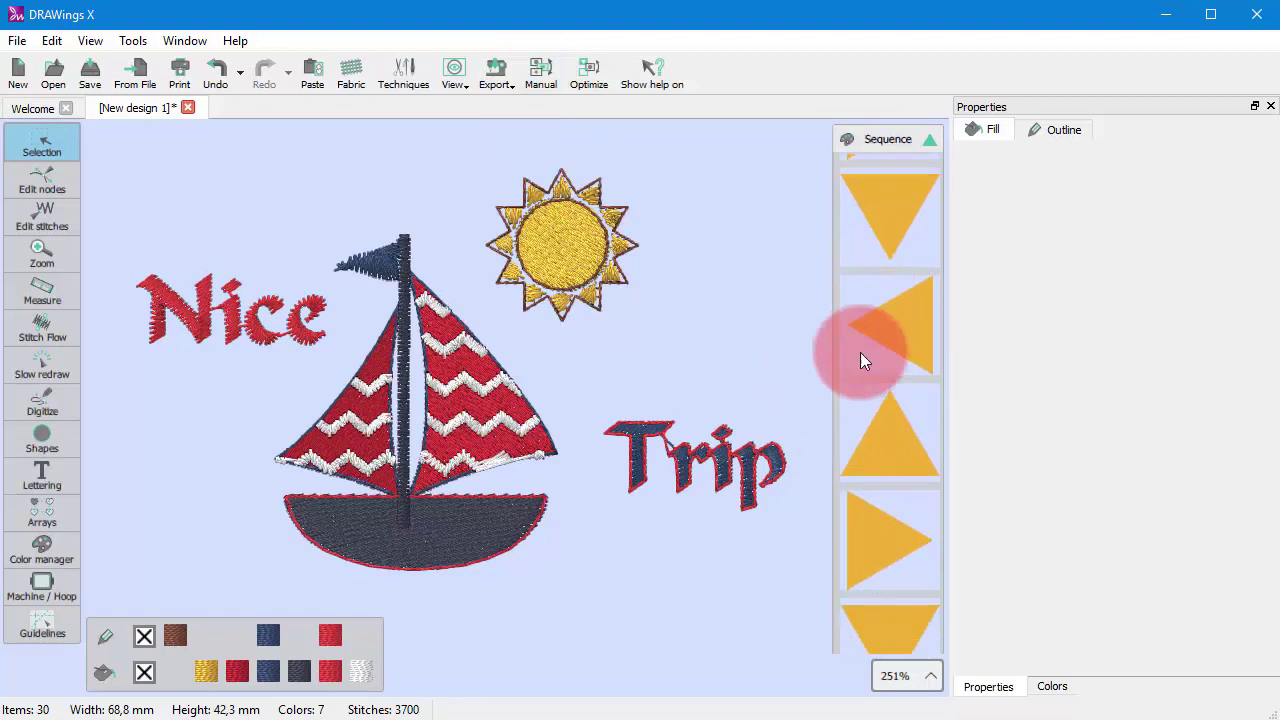
scroll(847, 398, down, 10)
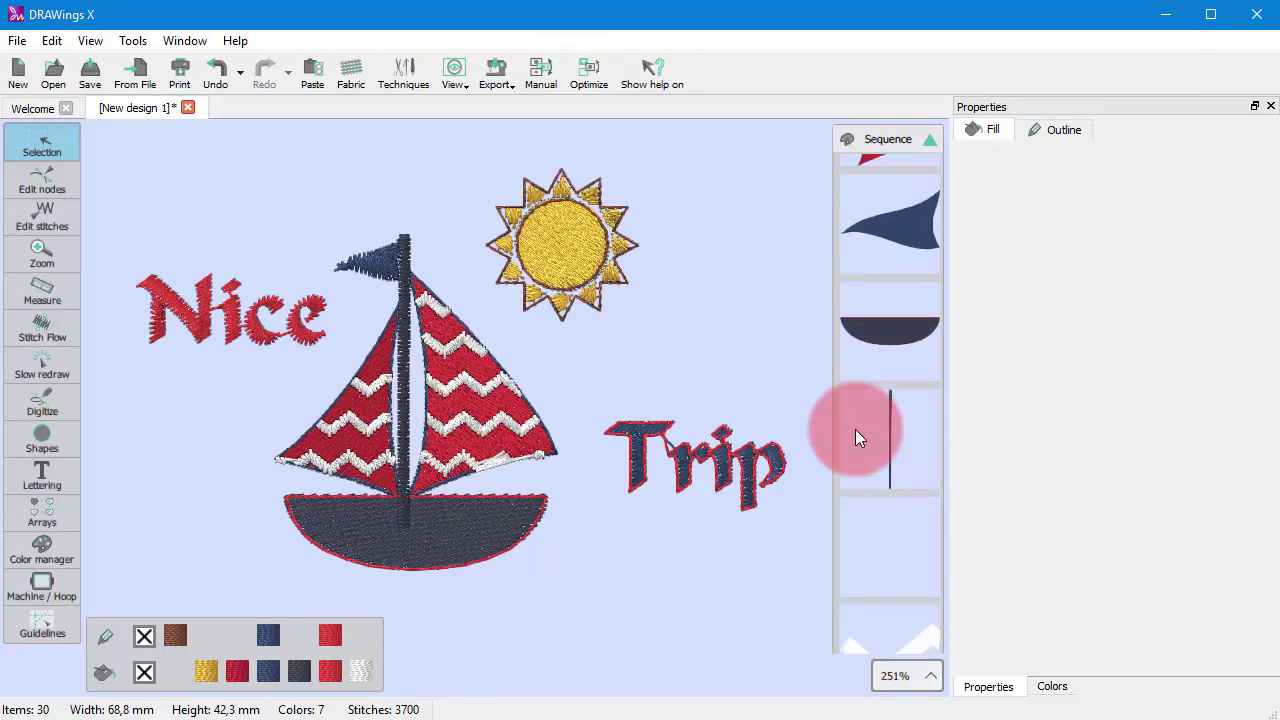
scroll(832, 331, up, 20)
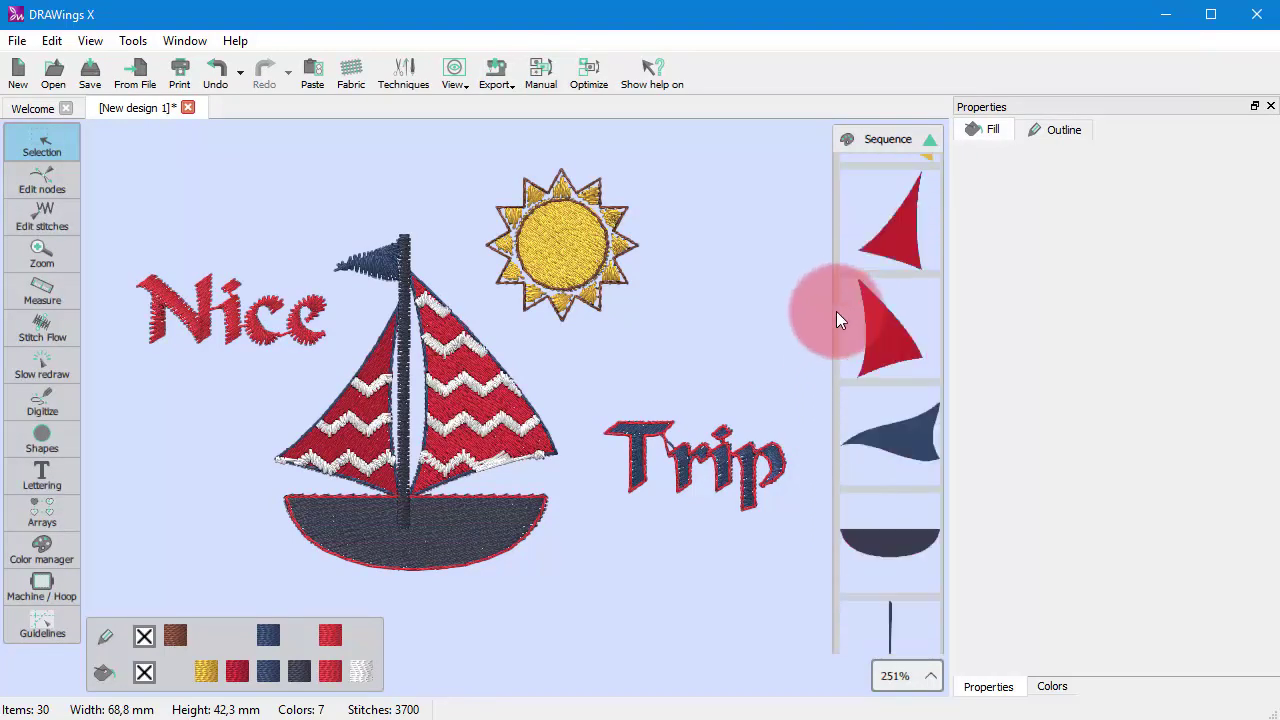
click(891, 218)
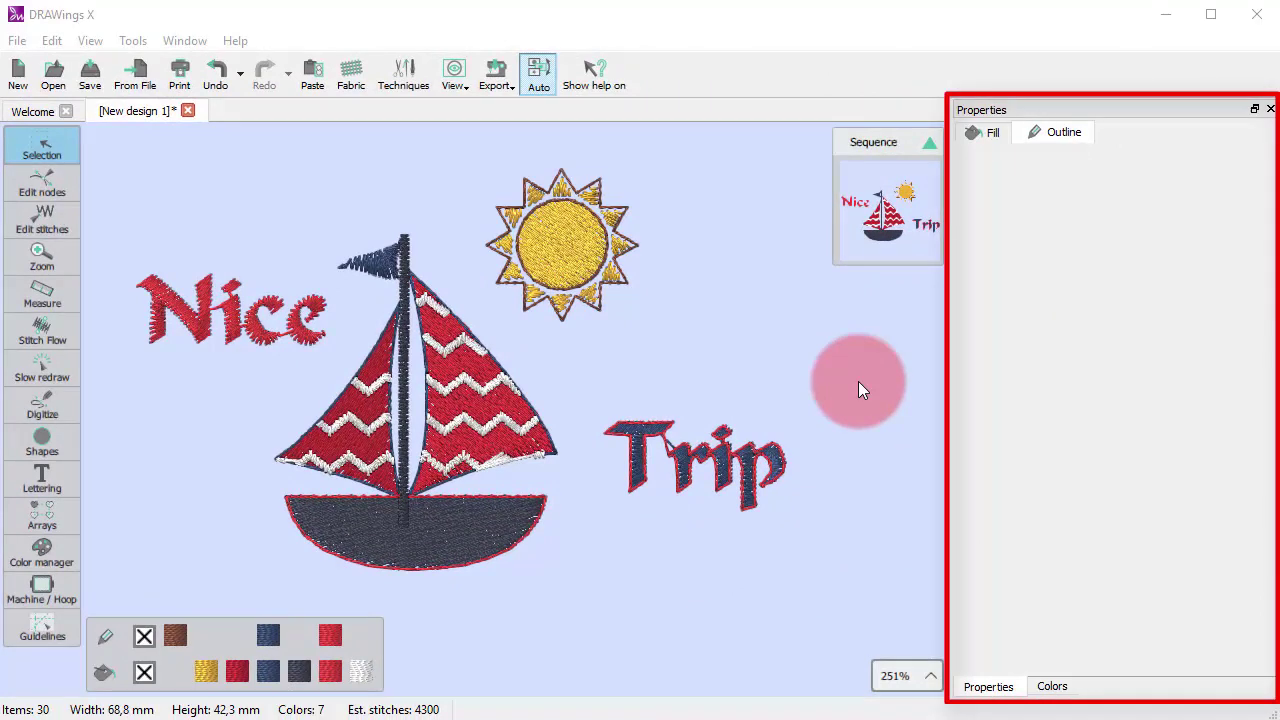
Select the boat hull, browse the thread charts and the JANOME colours, and return to the hull's properties.
click(480, 536)
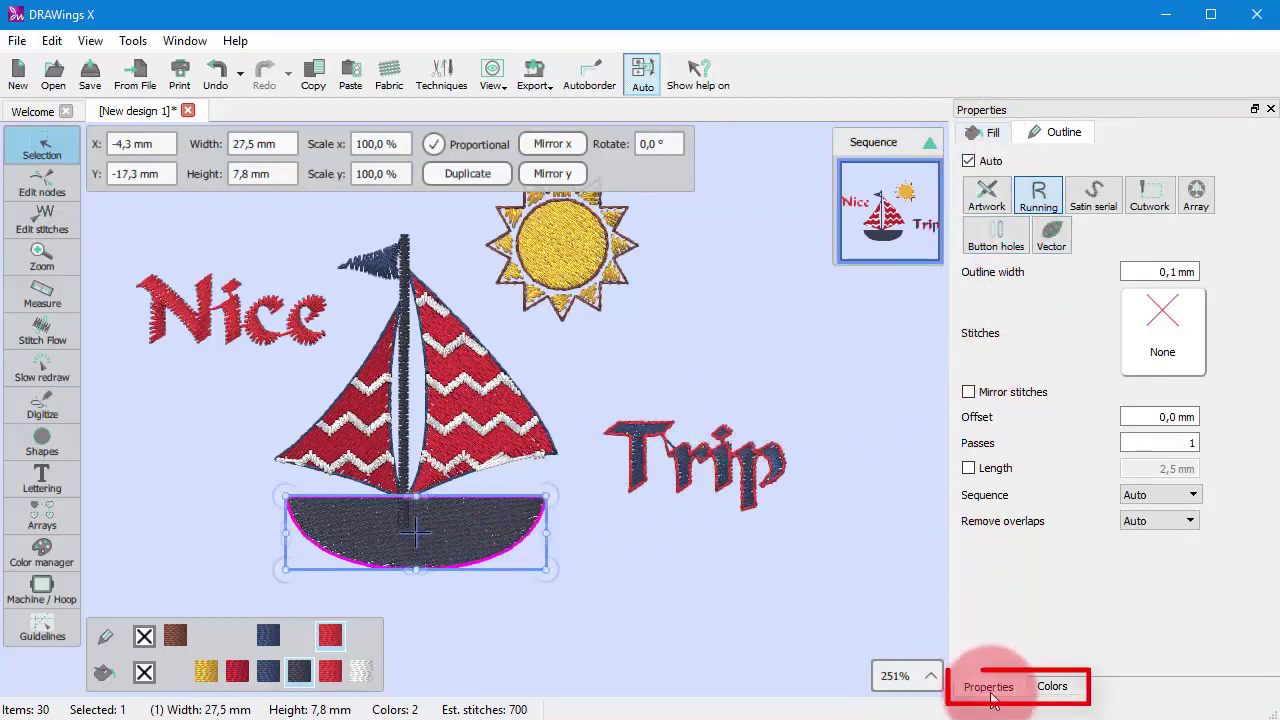
click(1052, 687)
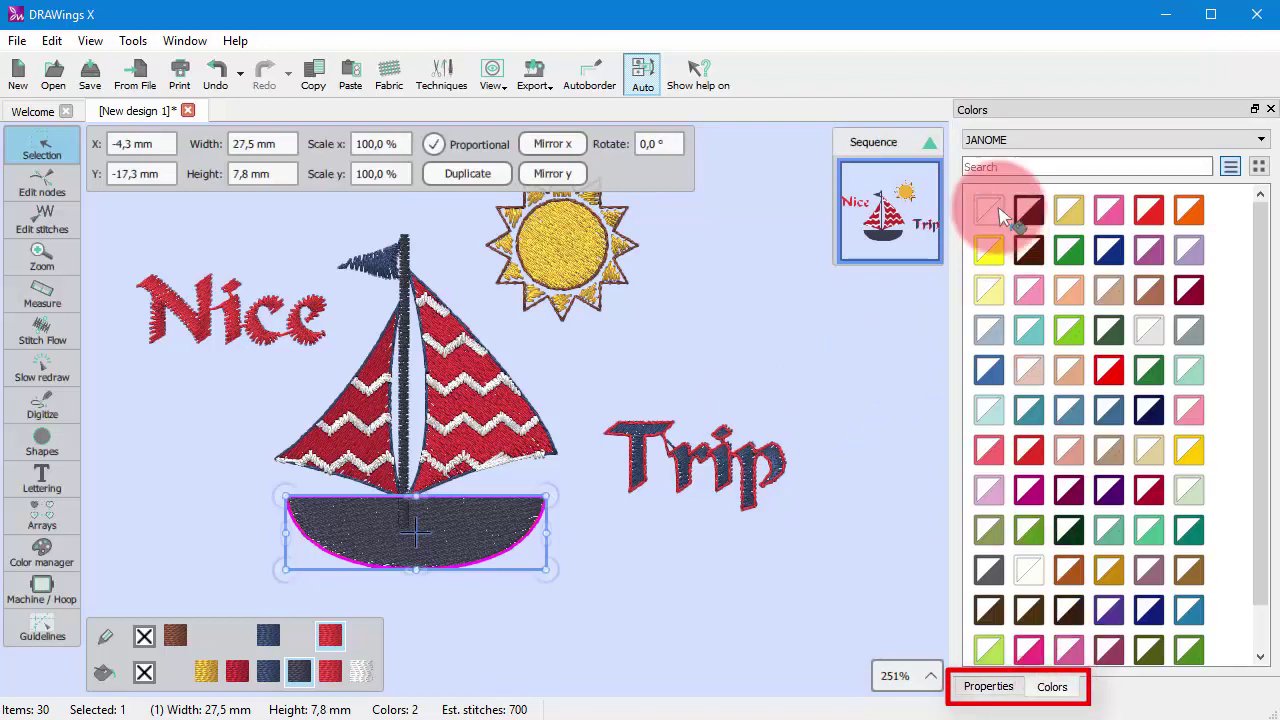
click(1012, 140)
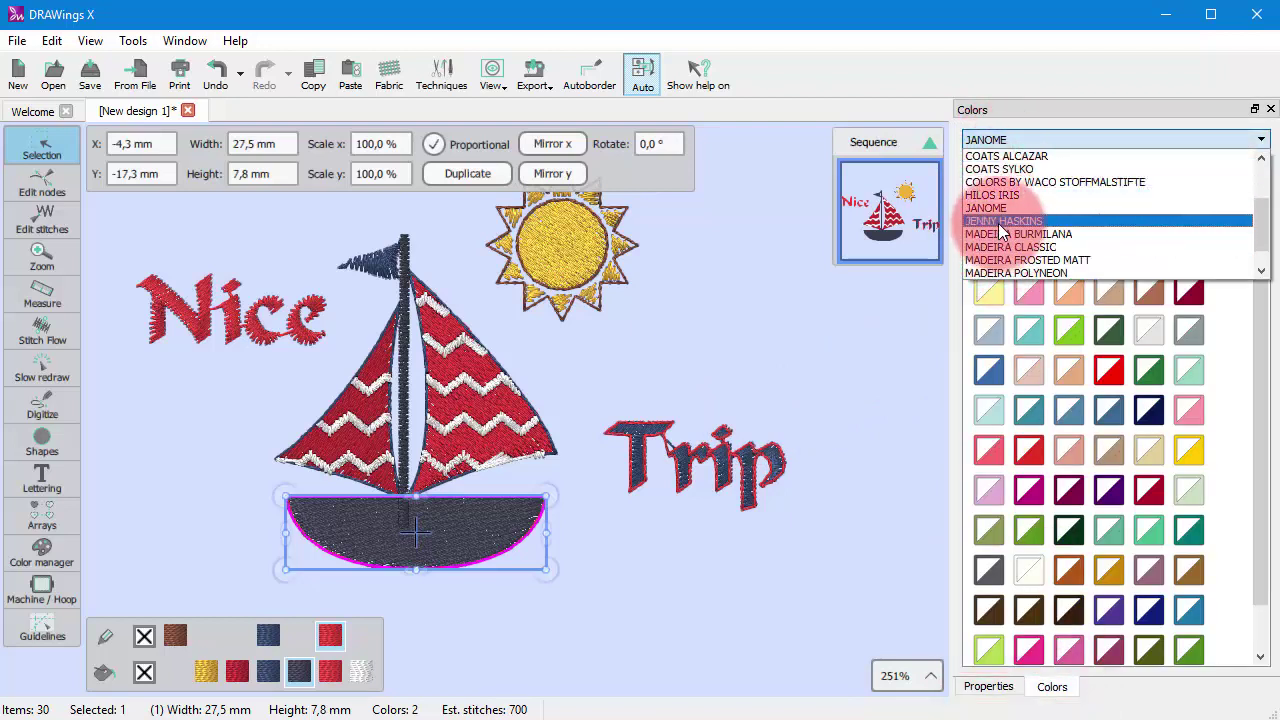
click(994, 206)
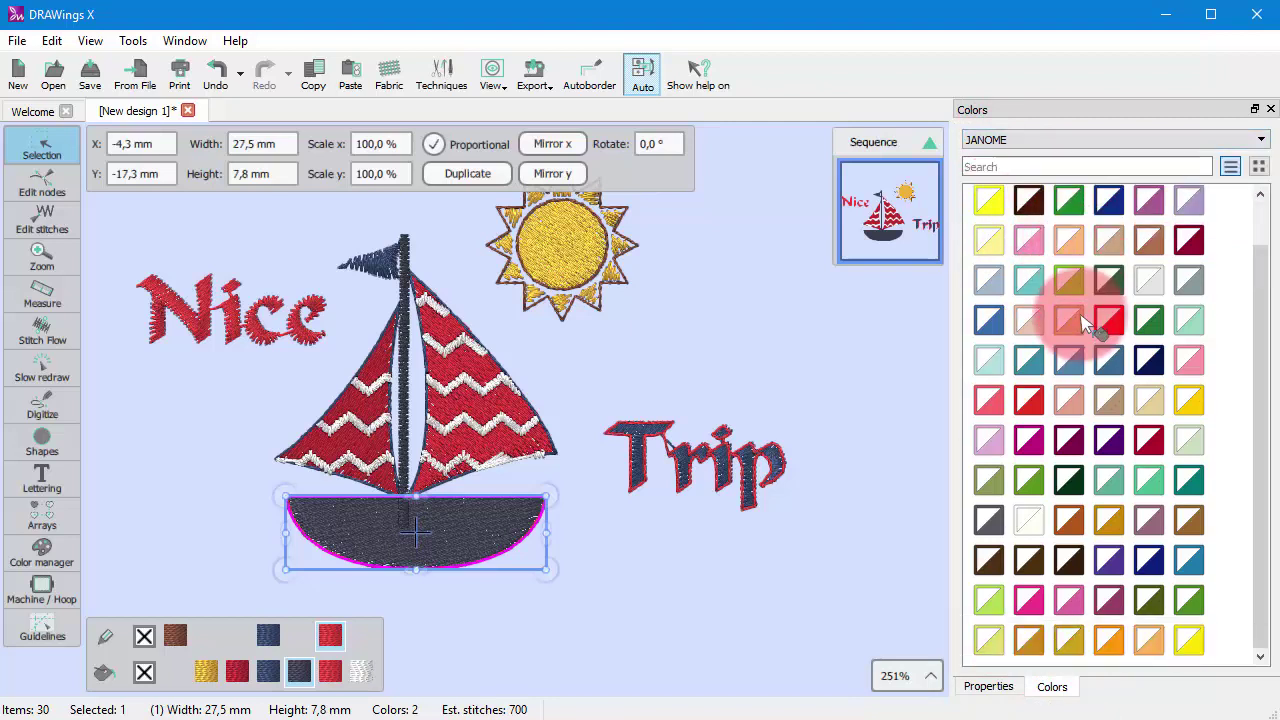
scroll(1085, 322, up, 1)
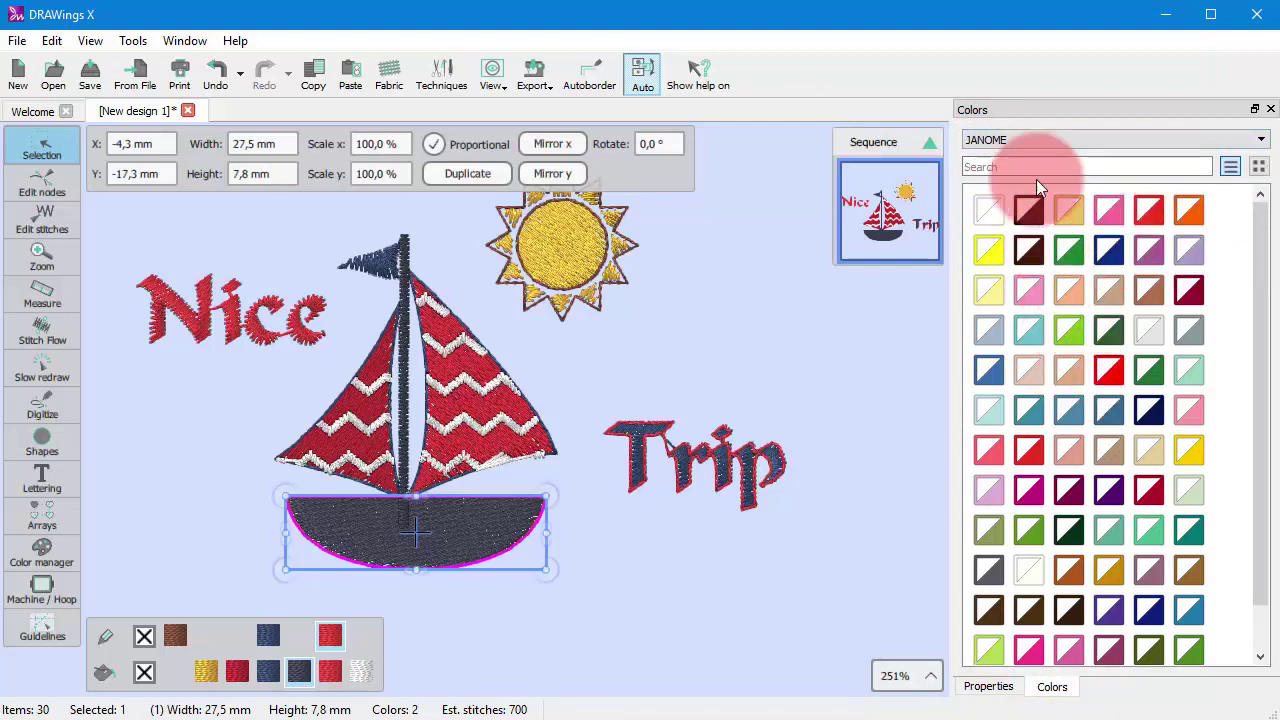
click(993, 688)
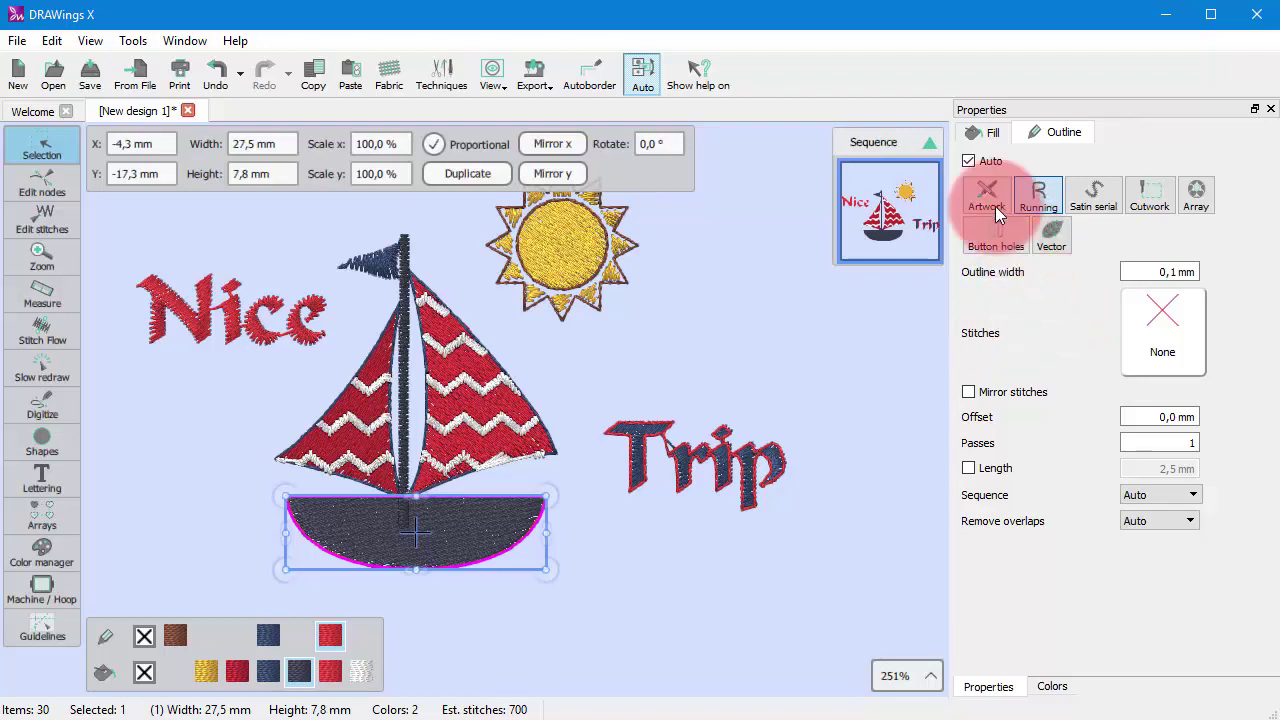
Try the Applique and Piping fills on the hull, set its fill to Satin, and deselect it.
click(983, 132)
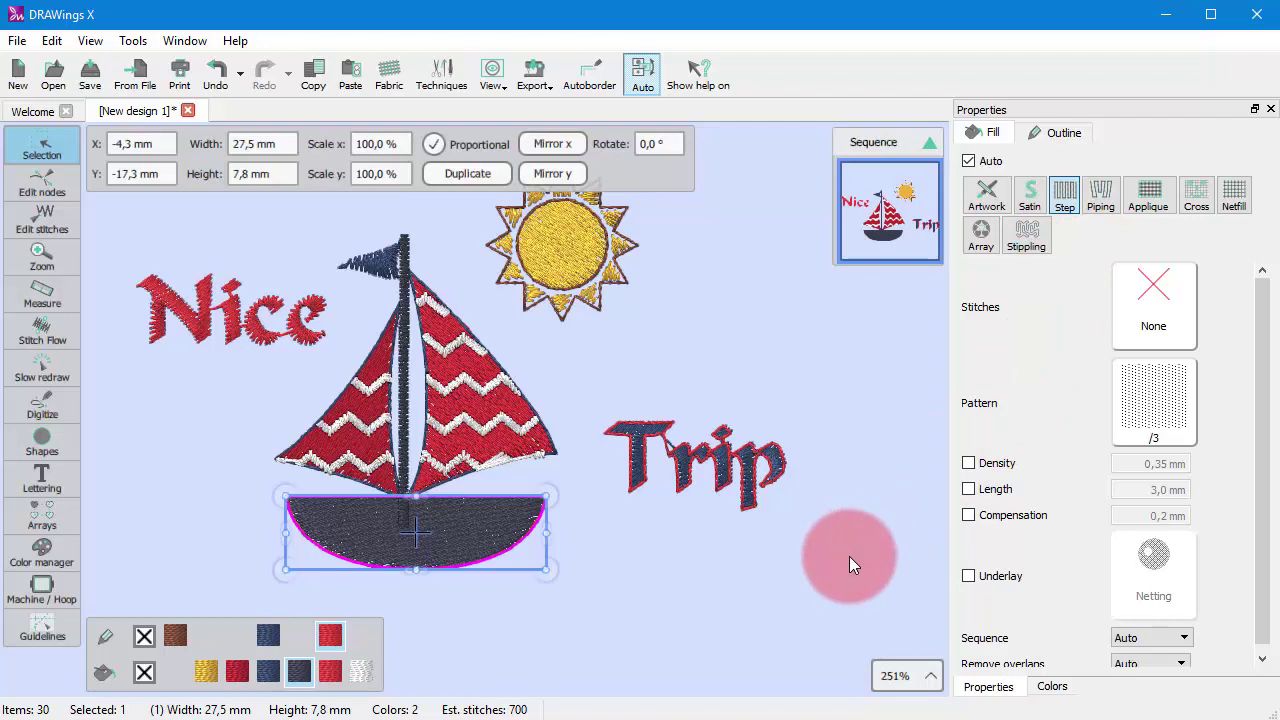
click(1098, 199)
click(1133, 201)
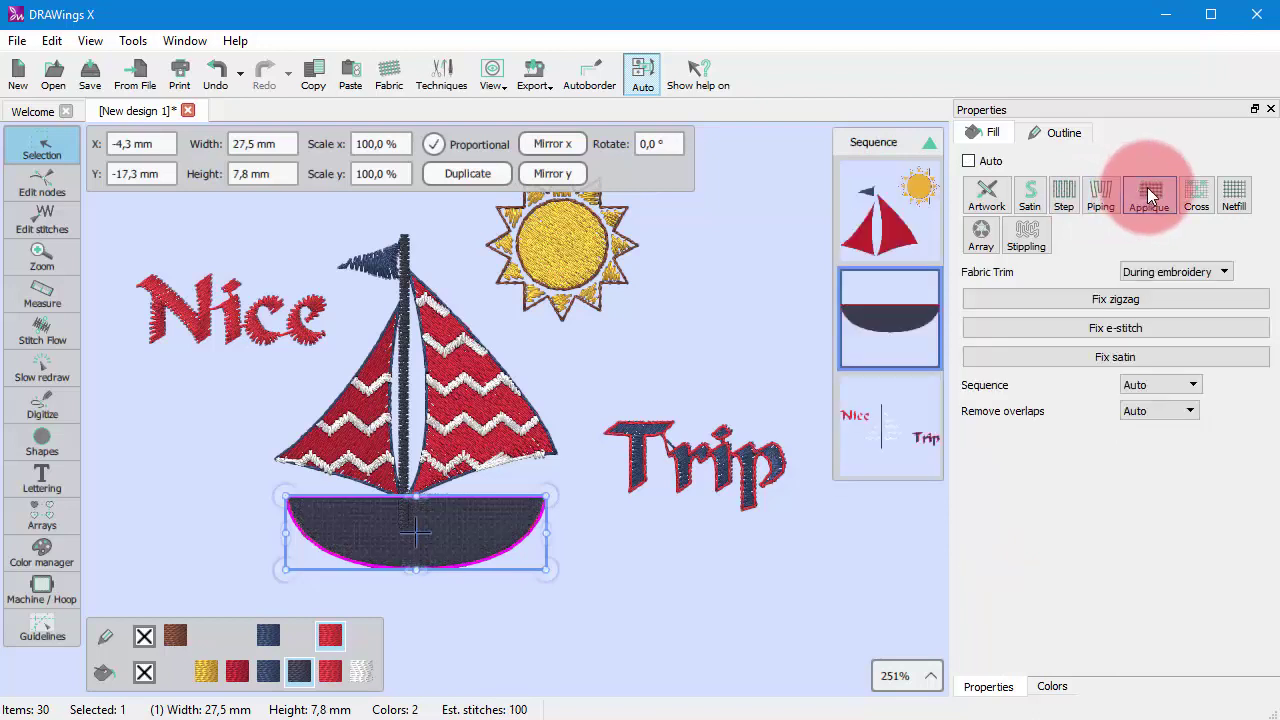
click(1100, 194)
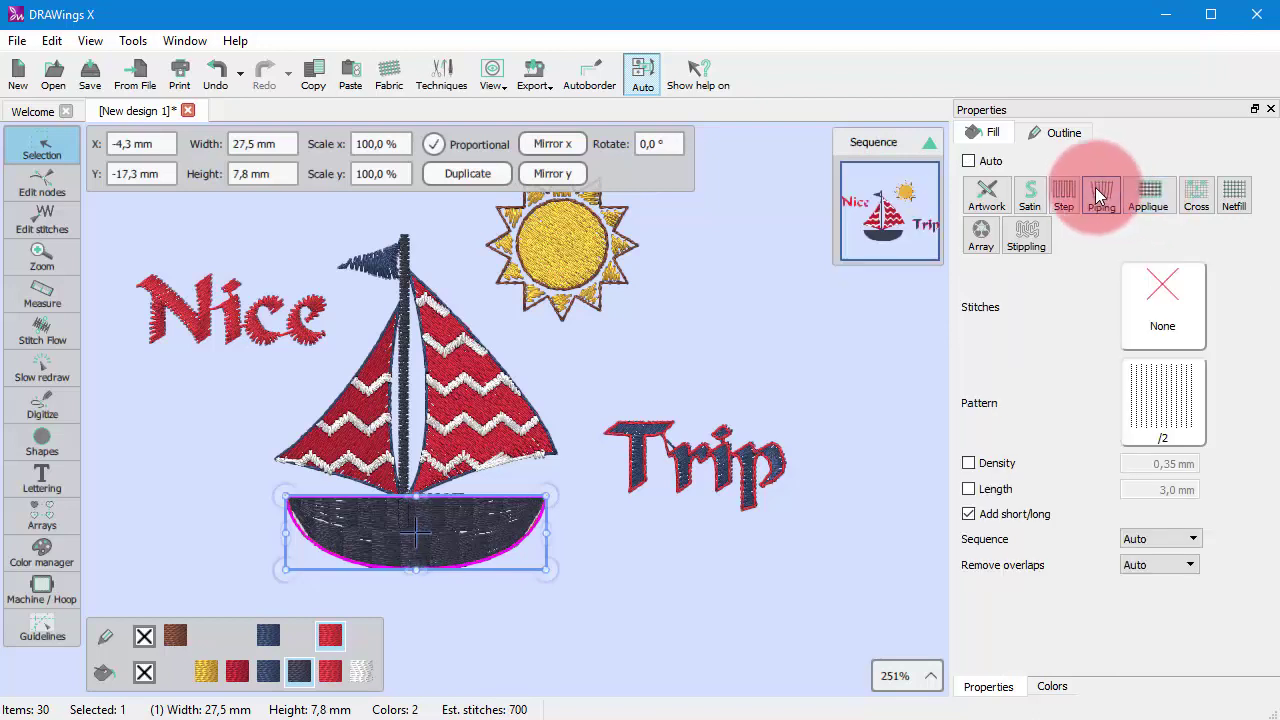
click(1033, 196)
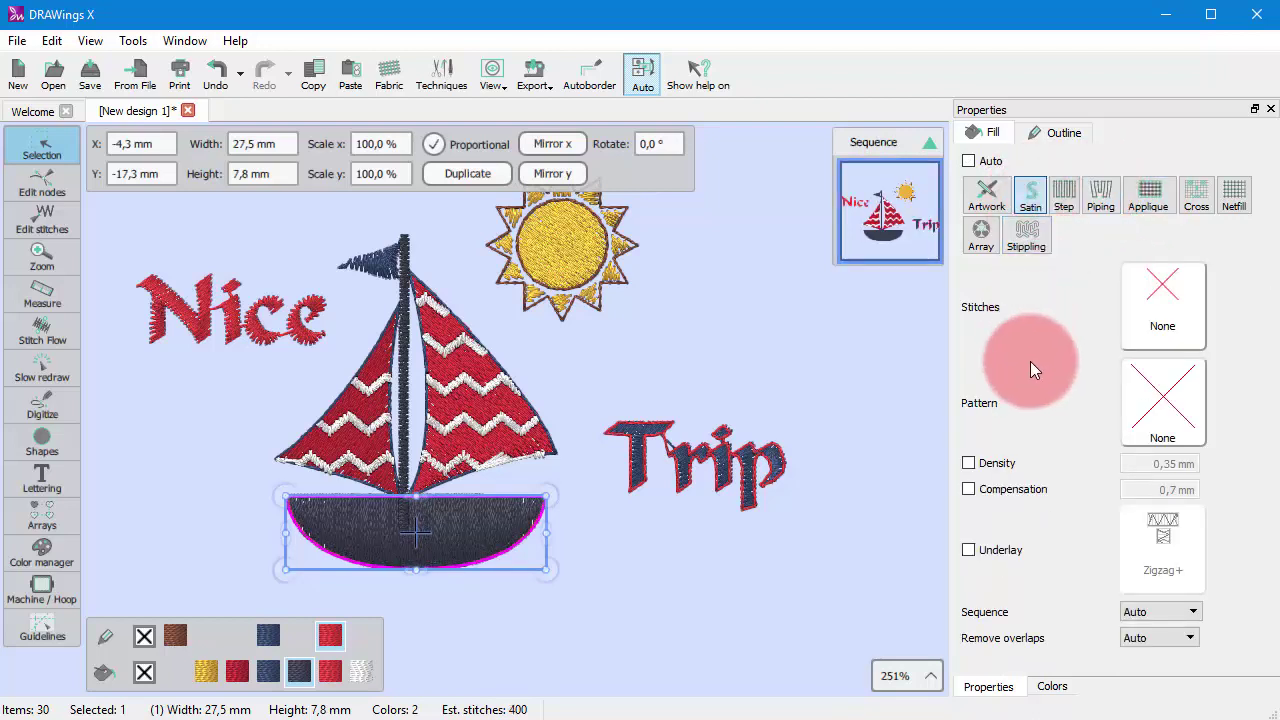
click(616, 586)
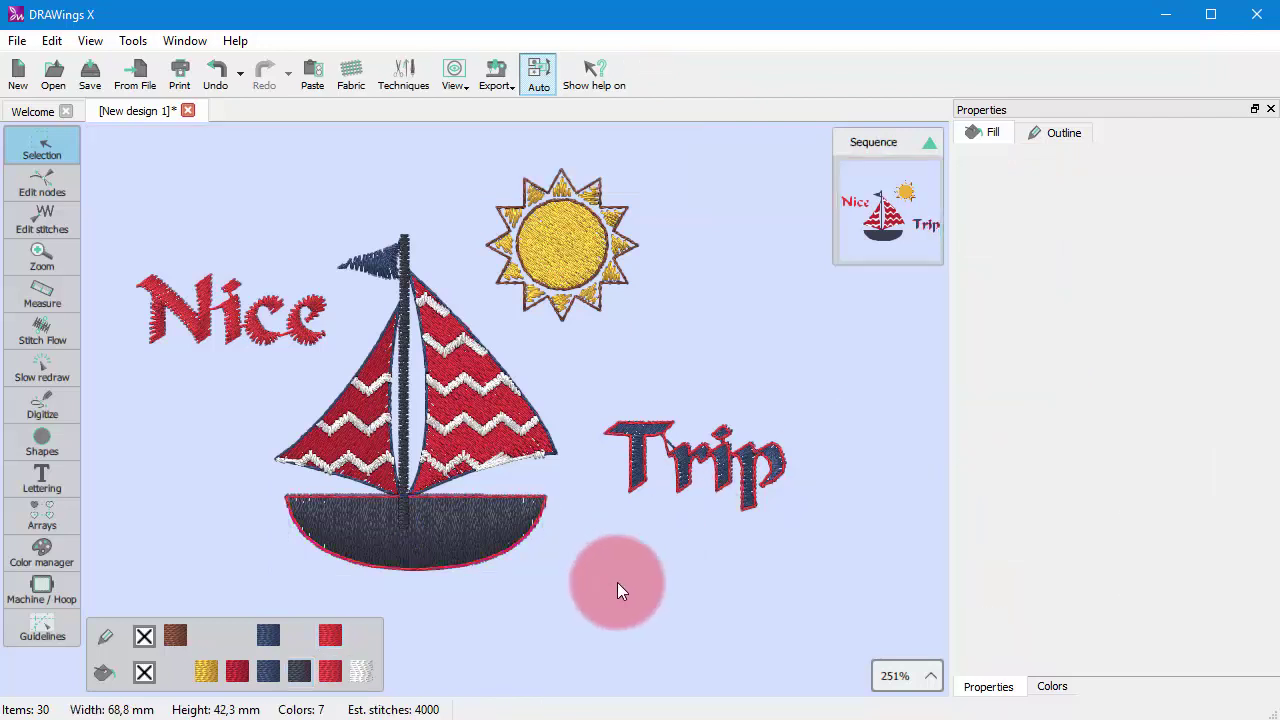
Enable the Cut technique with the hull selected and show the hull's outline types.
click(486, 548)
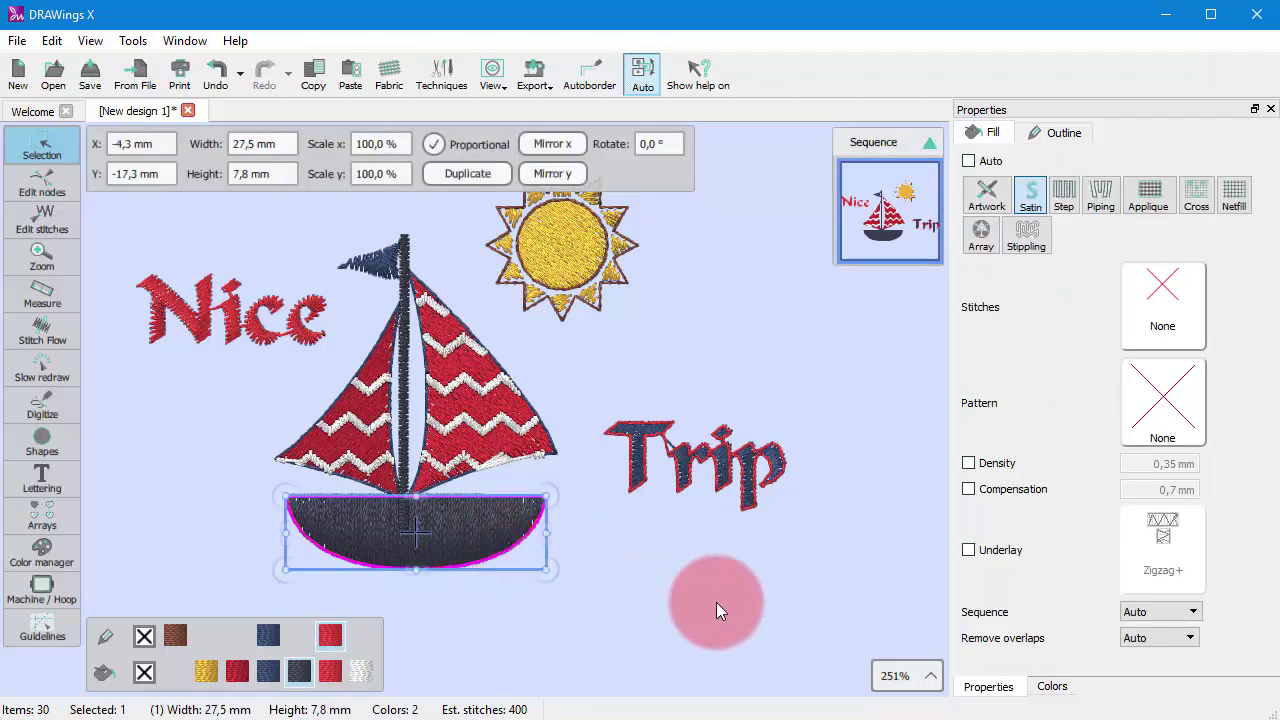
click(714, 602)
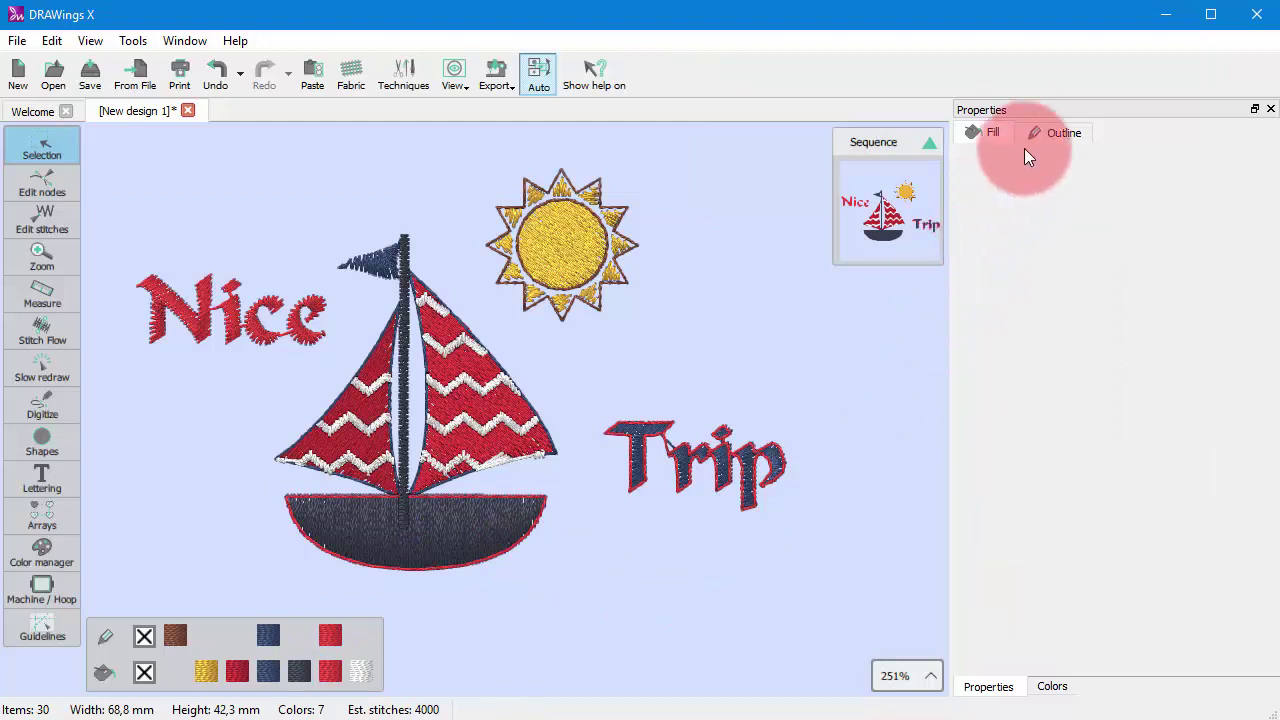
click(515, 531)
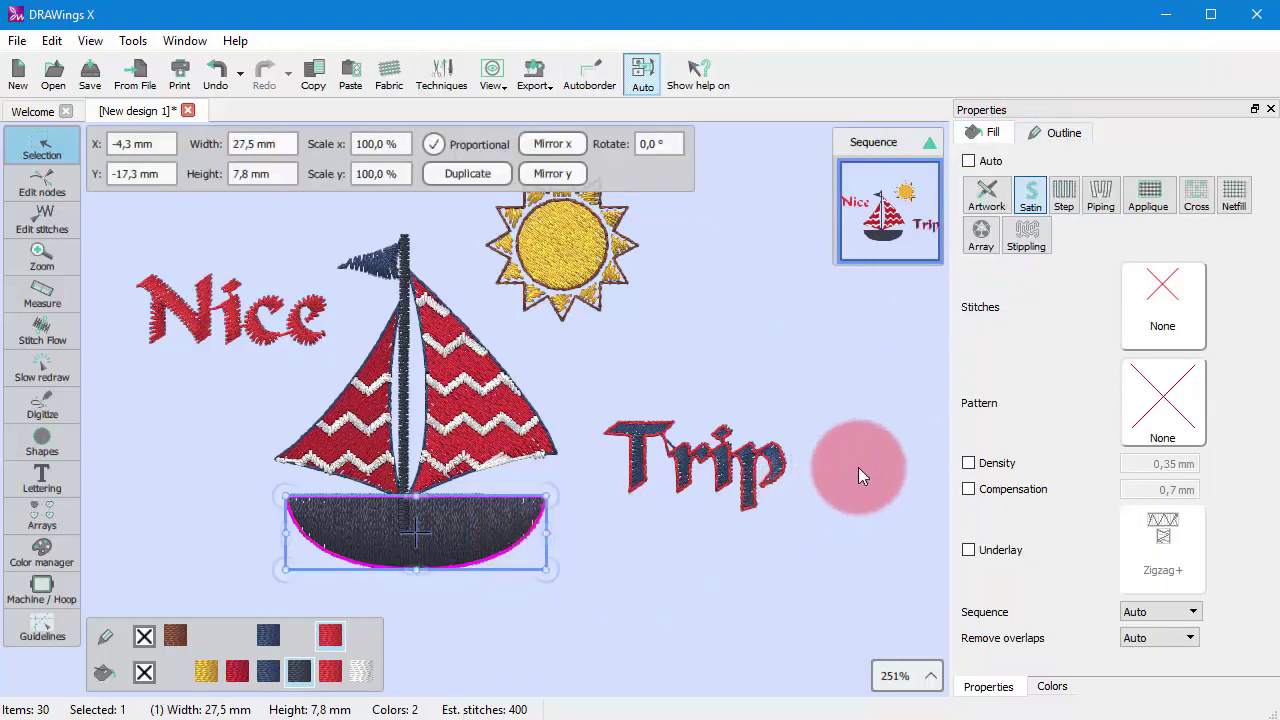
click(446, 87)
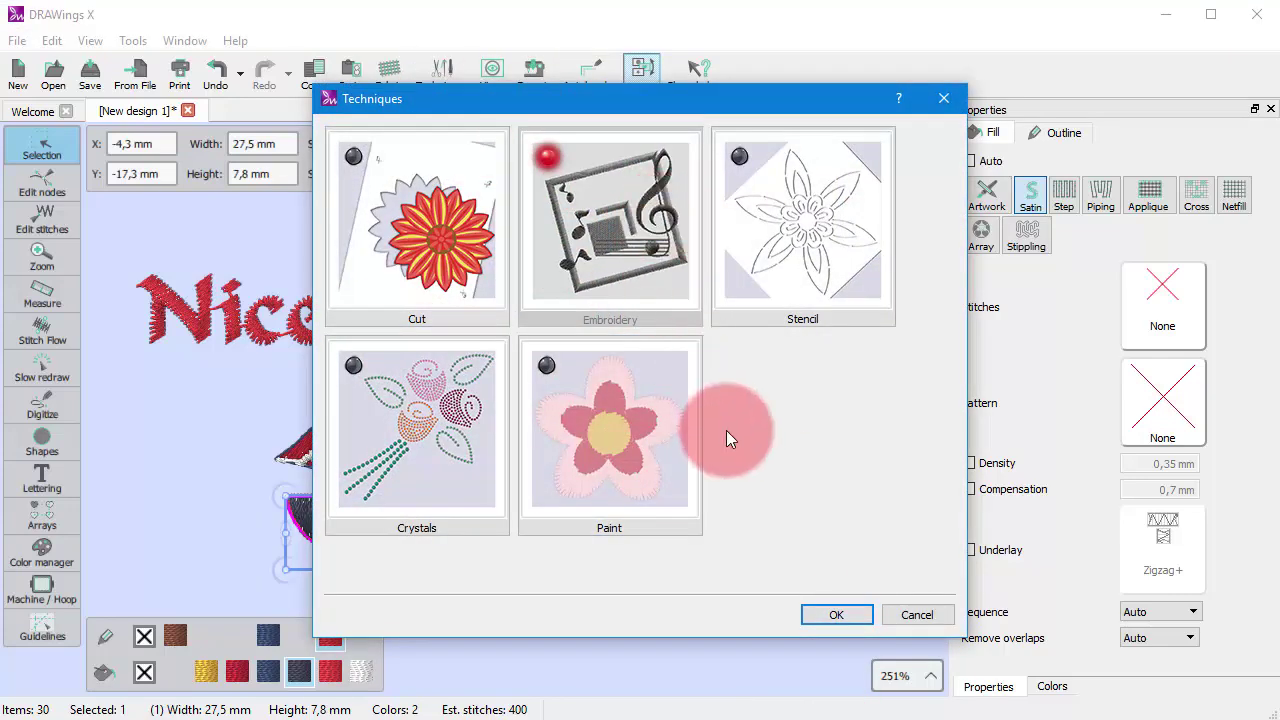
click(396, 237)
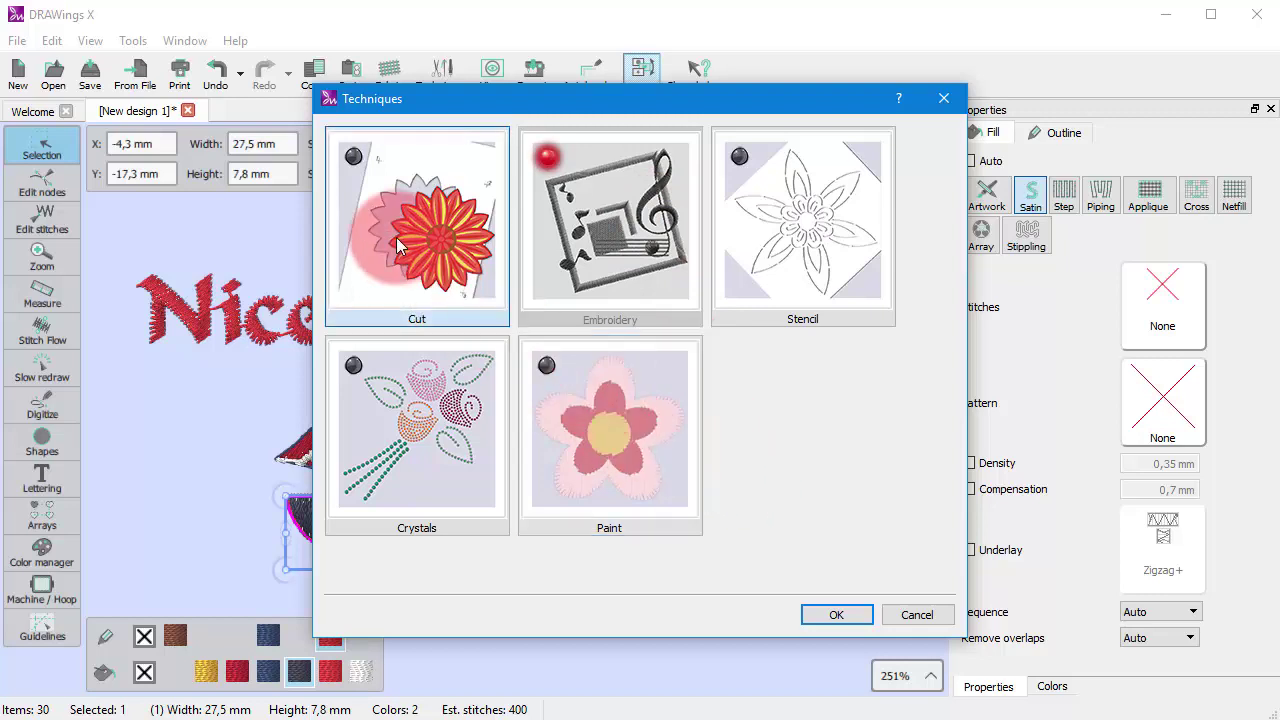
click(837, 614)
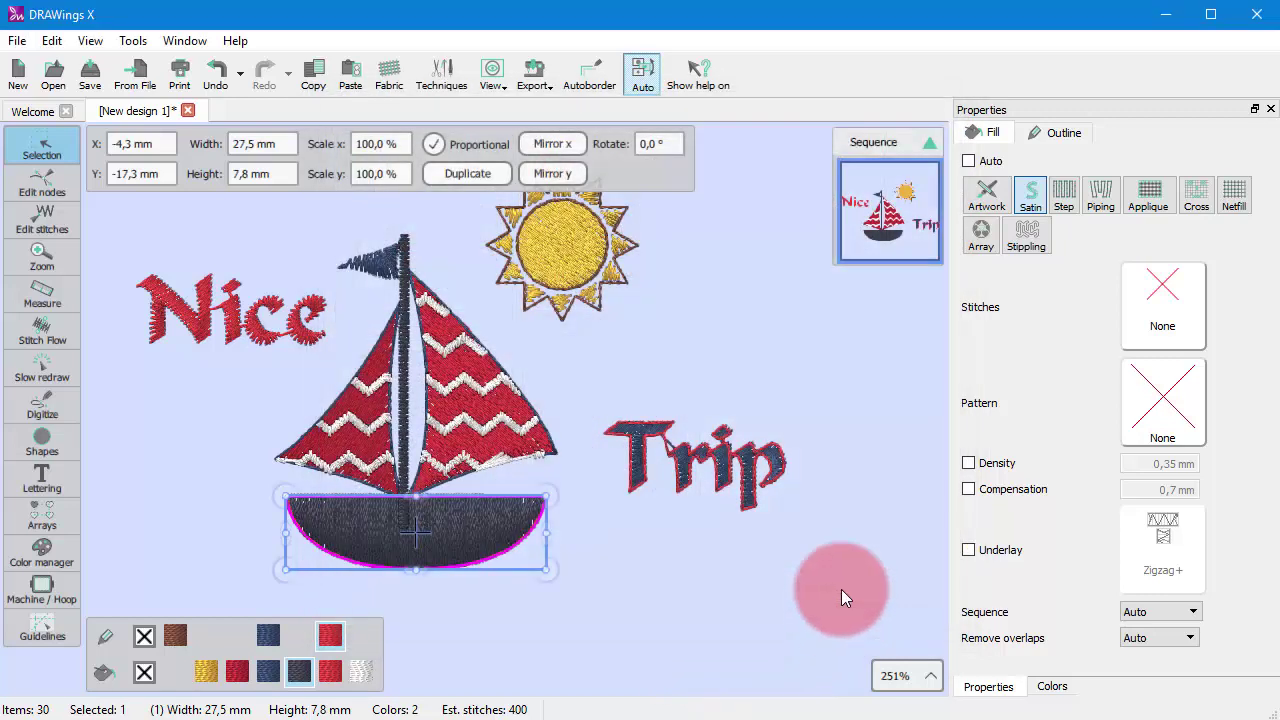
click(1052, 131)
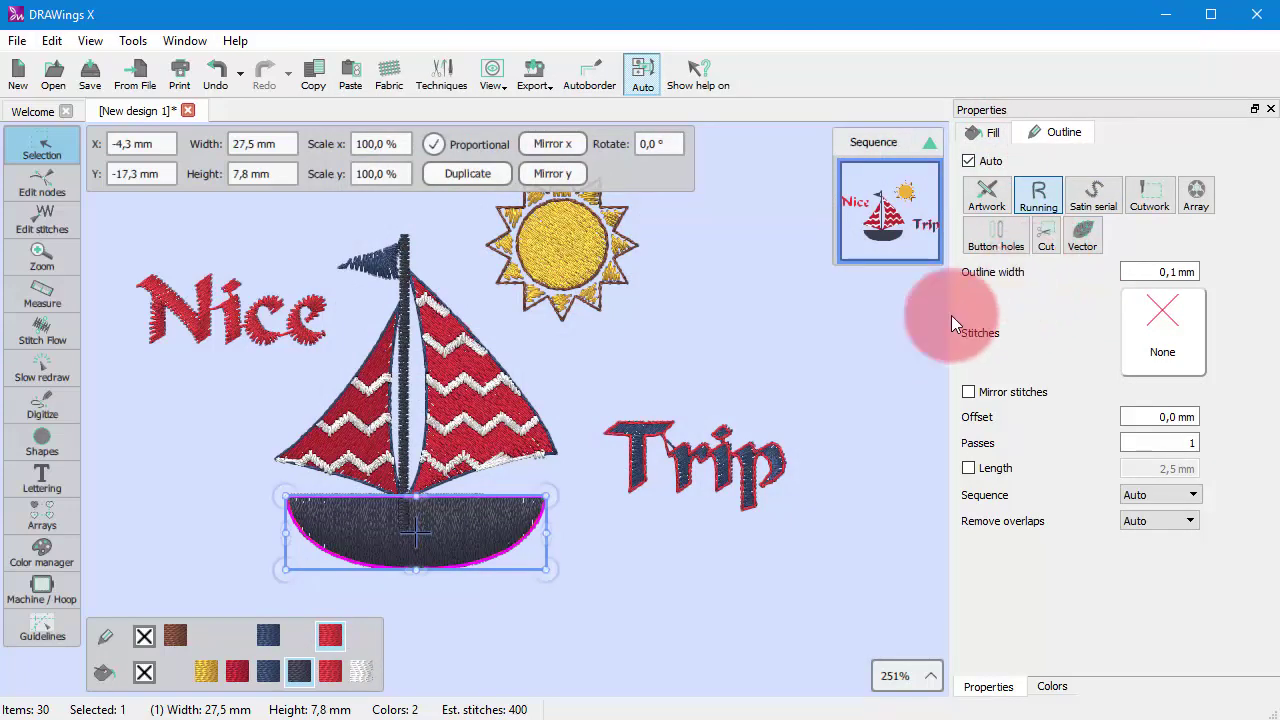
Enable the Paint technique as well, and reselect the hull to view its outline and fill types.
click(771, 343)
click(430, 76)
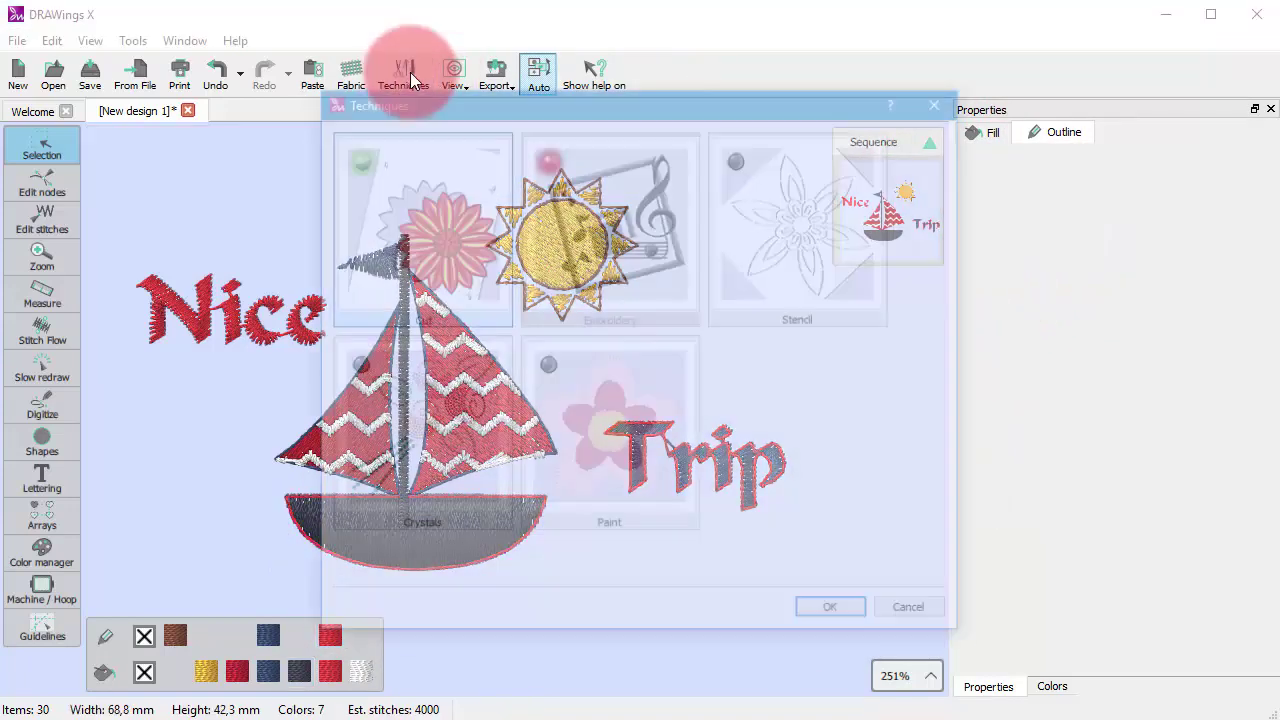
click(622, 443)
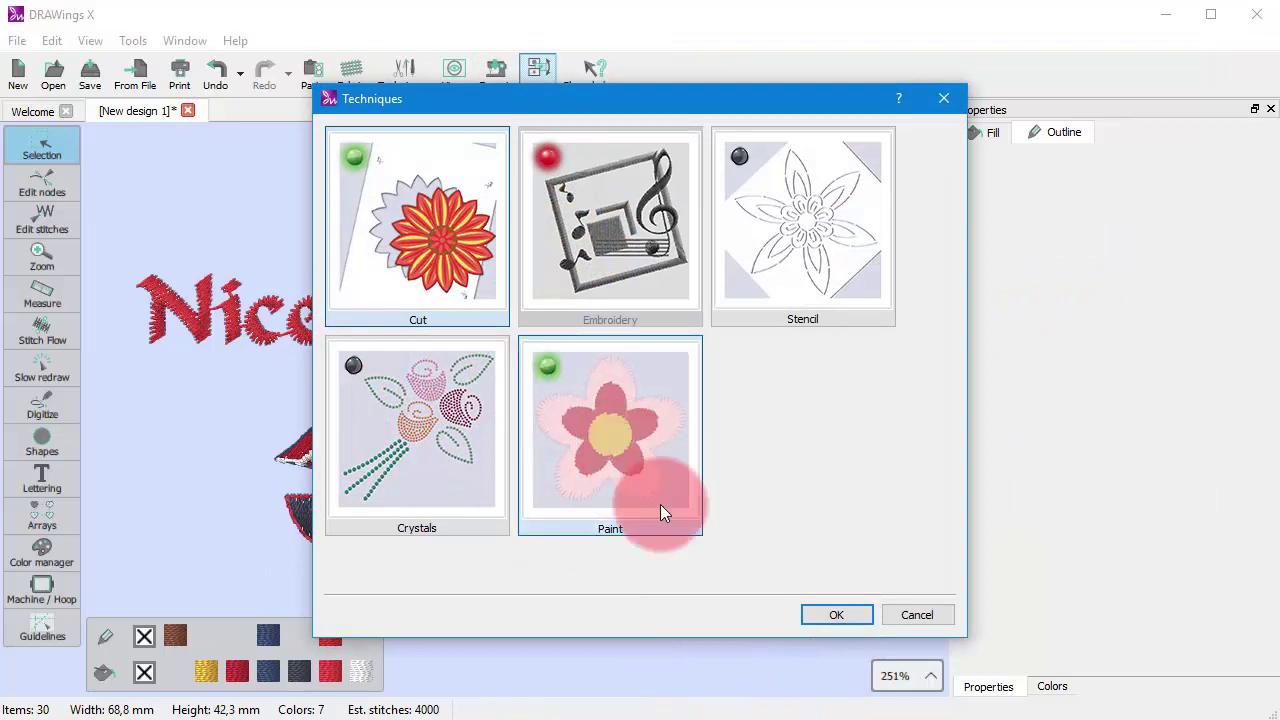
click(817, 619)
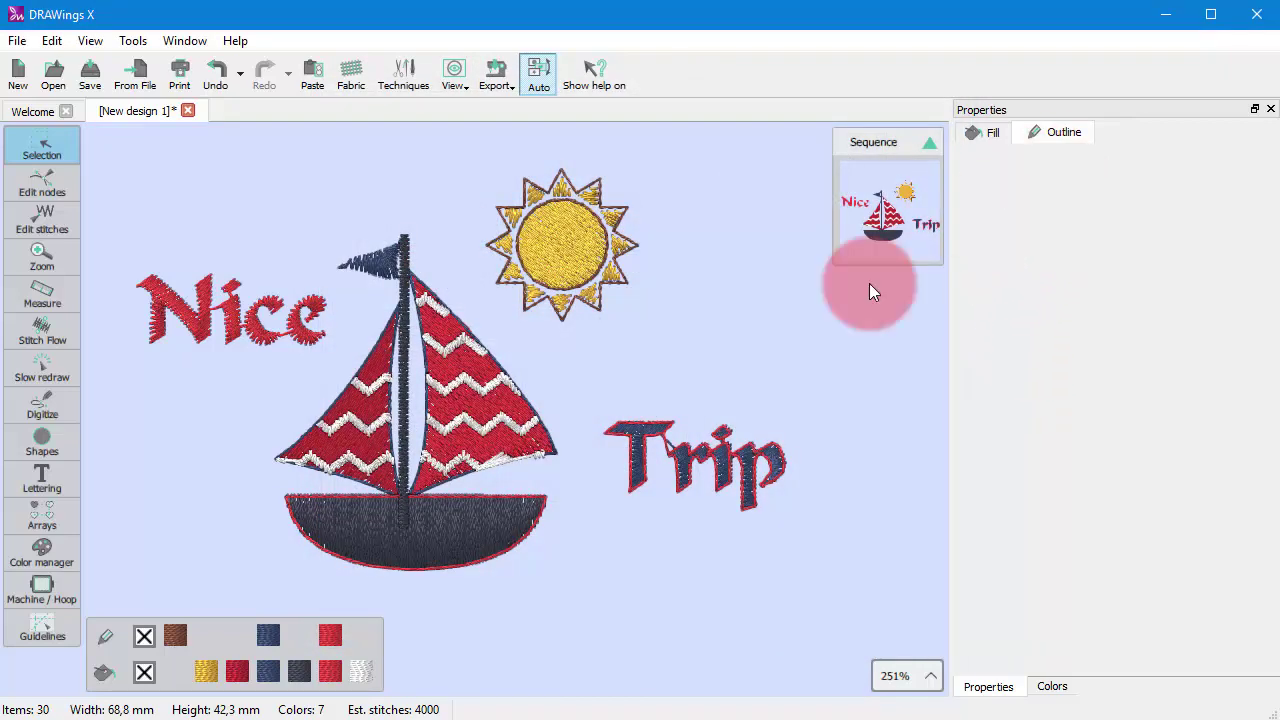
click(490, 514)
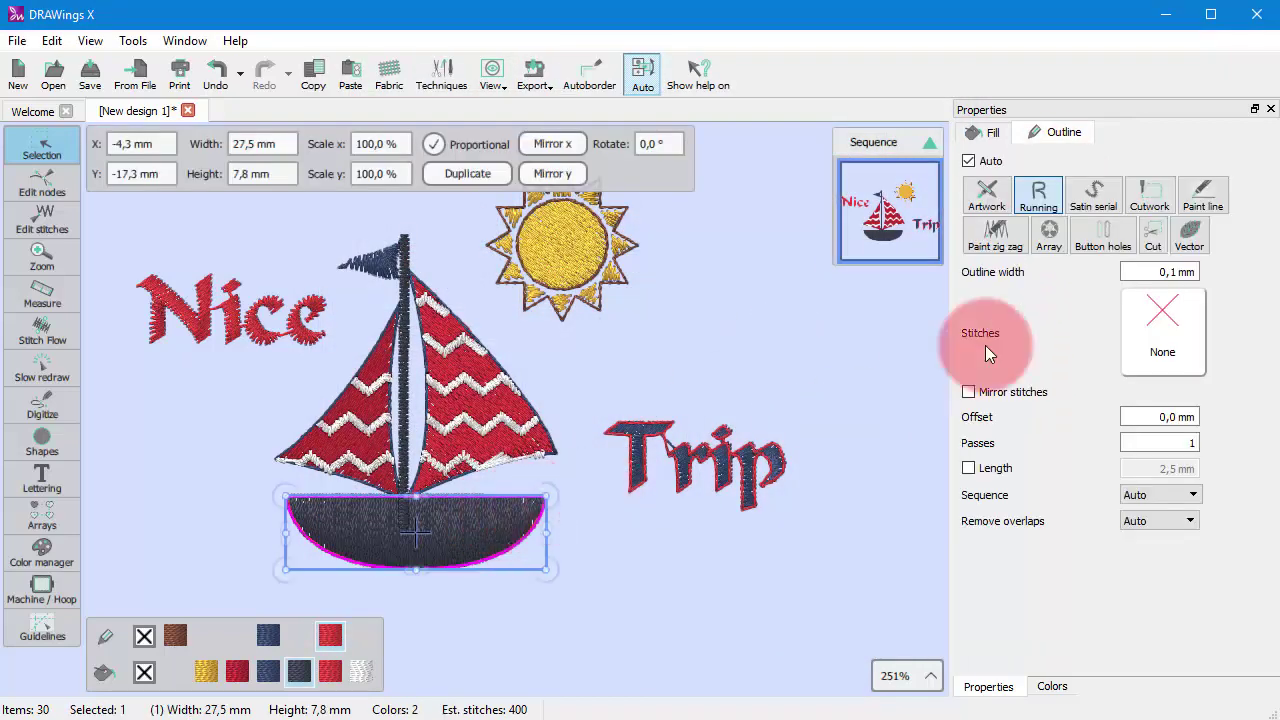
click(990, 136)
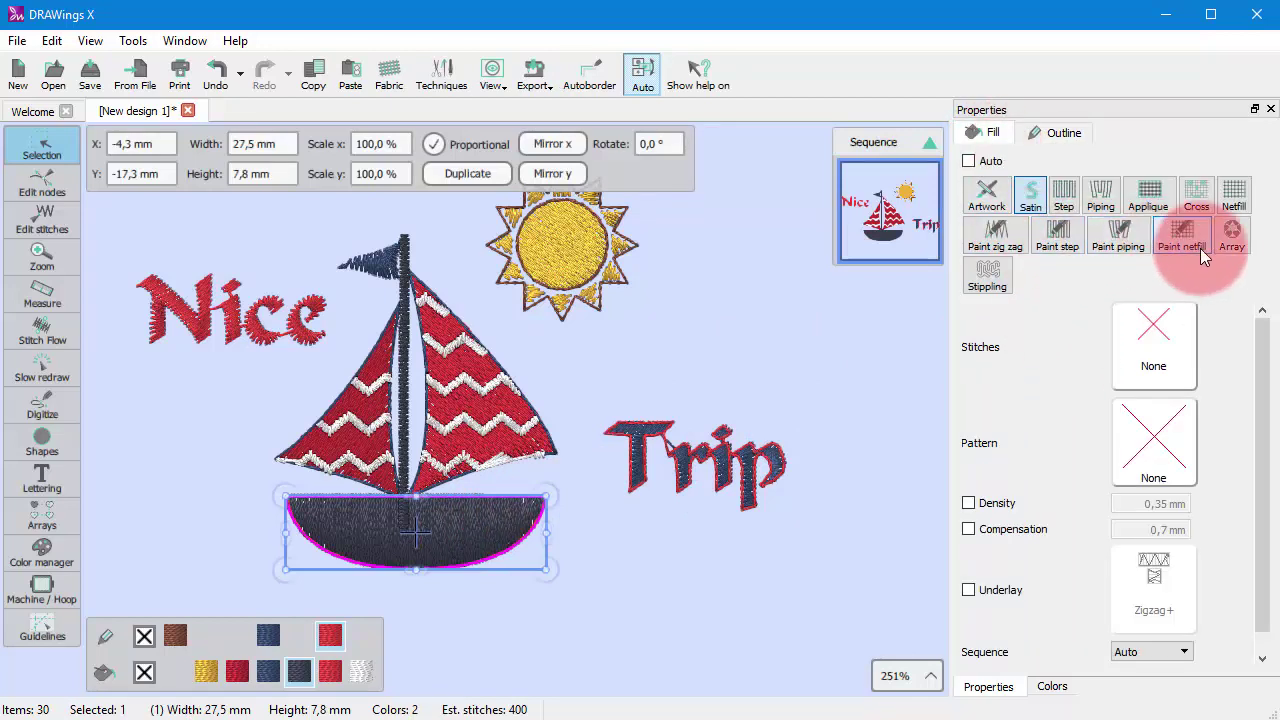